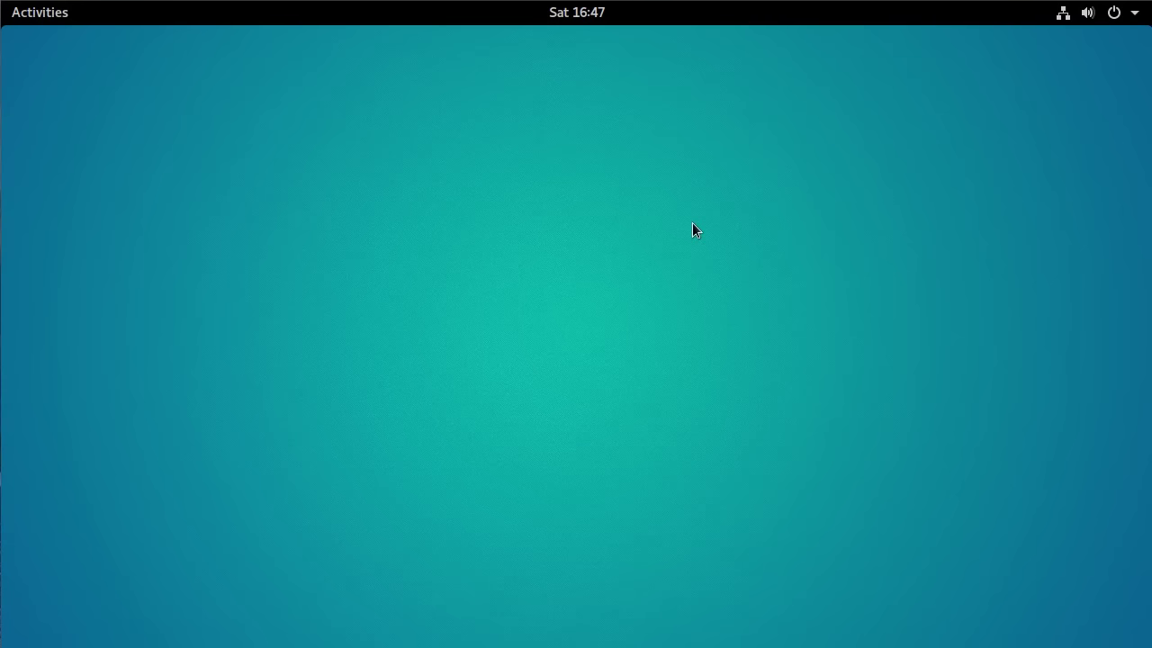
- Examine the system menu's wired network and user account options, and the calendar with its notification area
left_click(1113, 15)
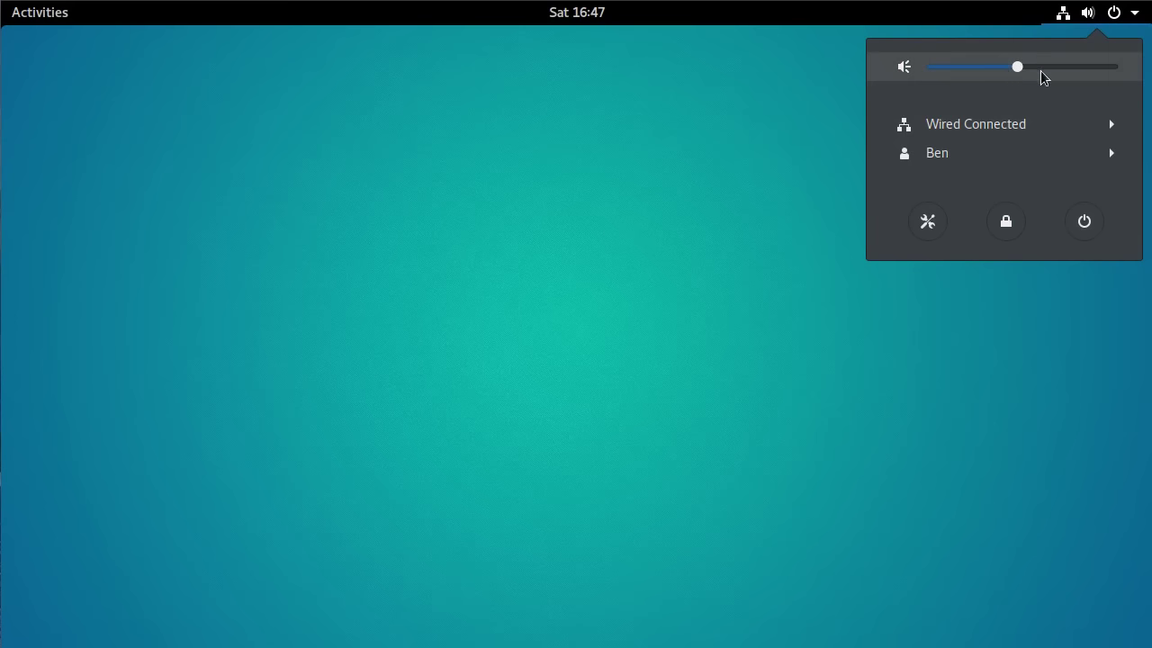
left_click(1022, 127)
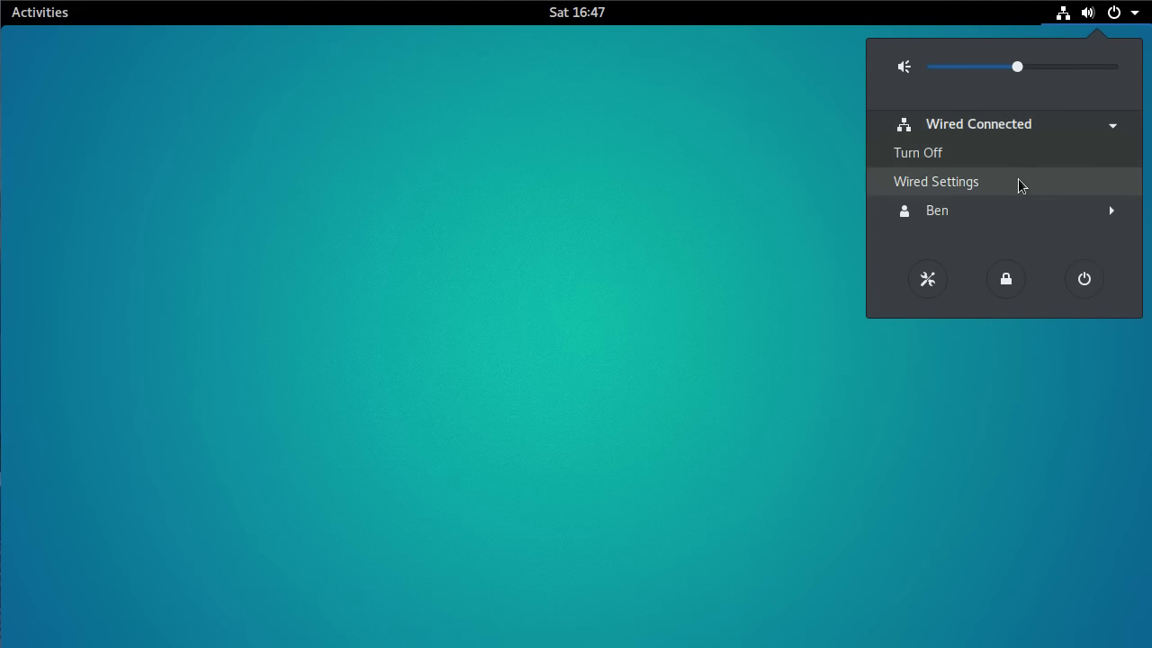
left_click(1011, 124)
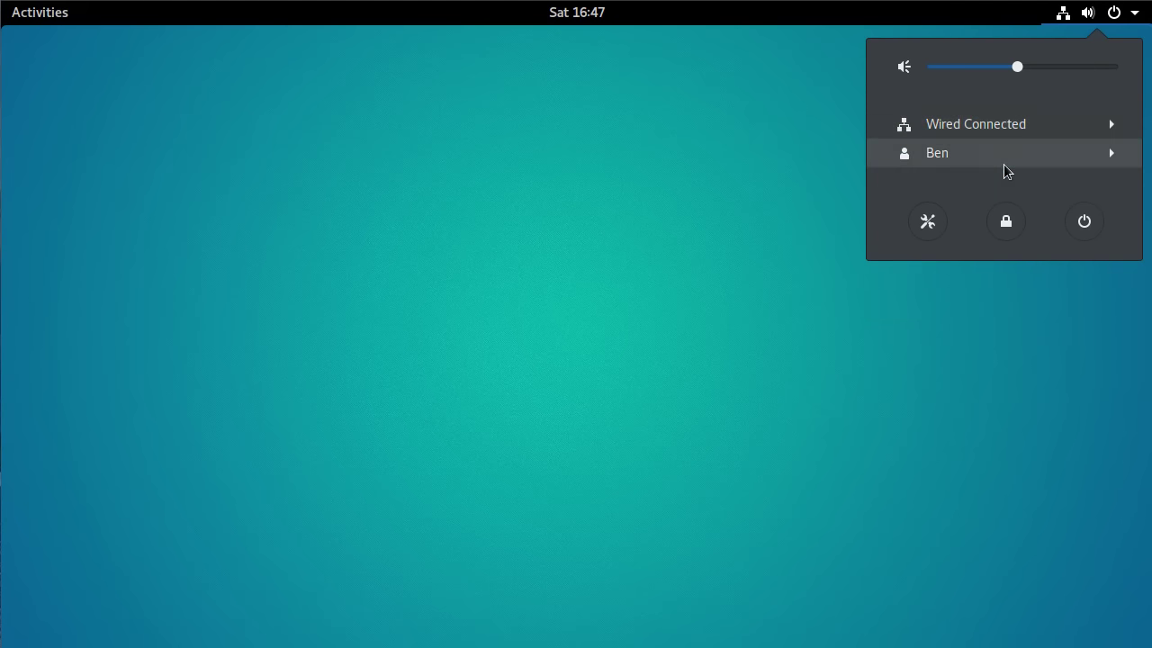
left_click(1005, 165)
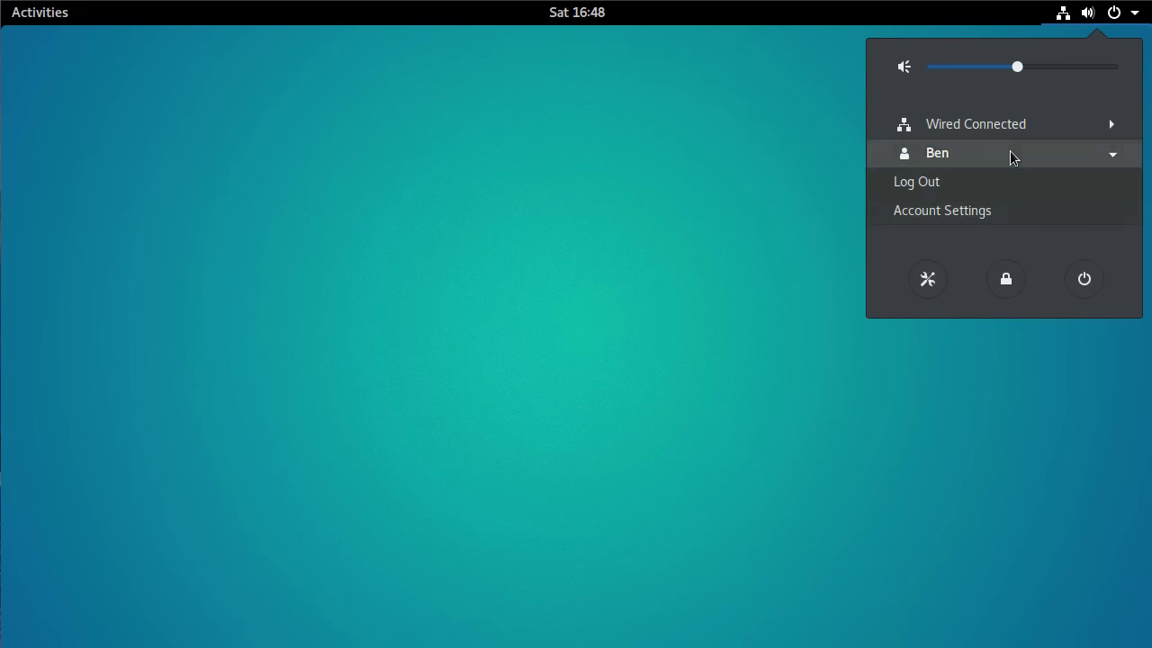
left_click(1013, 158)
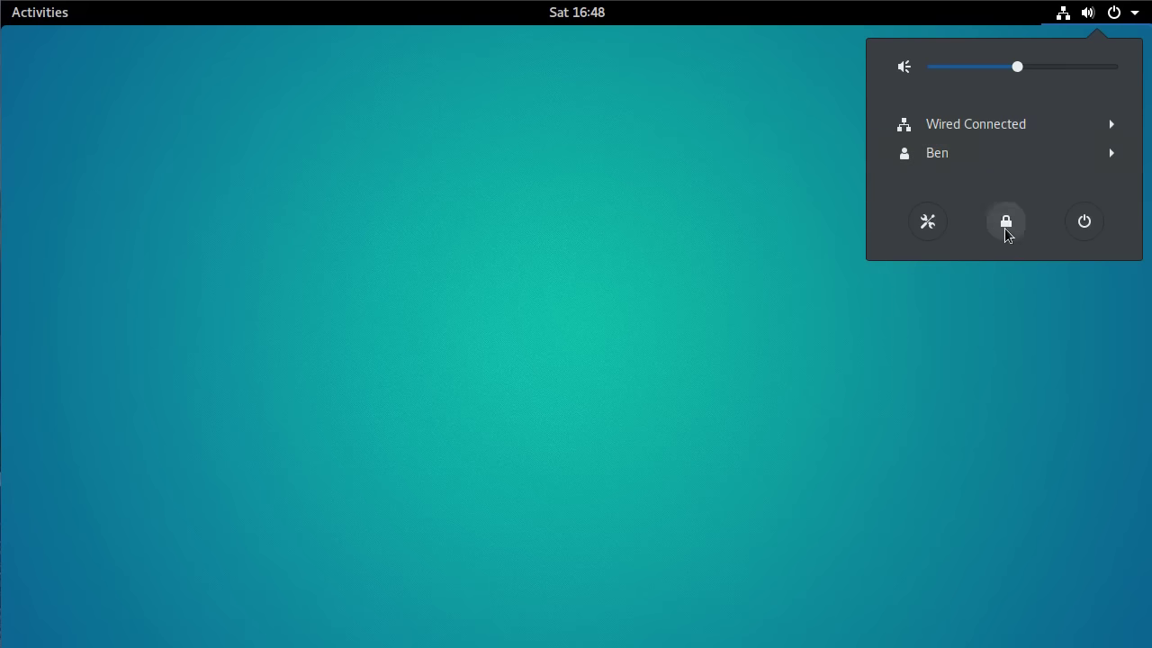
left_click(747, 247)
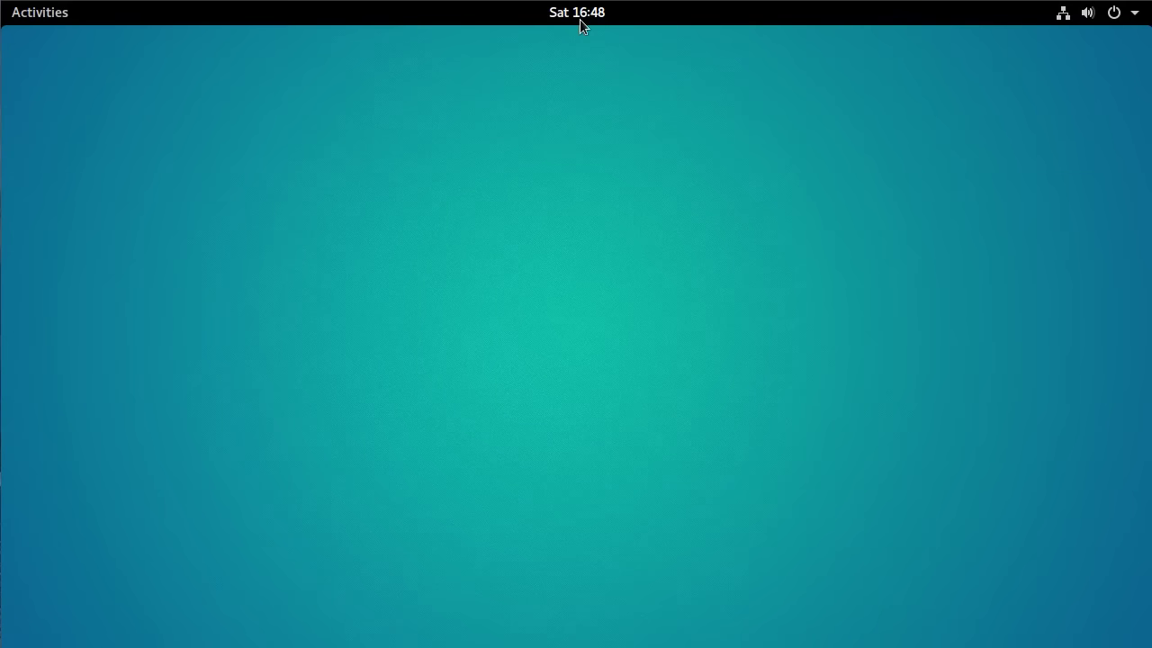
left_click(580, 19)
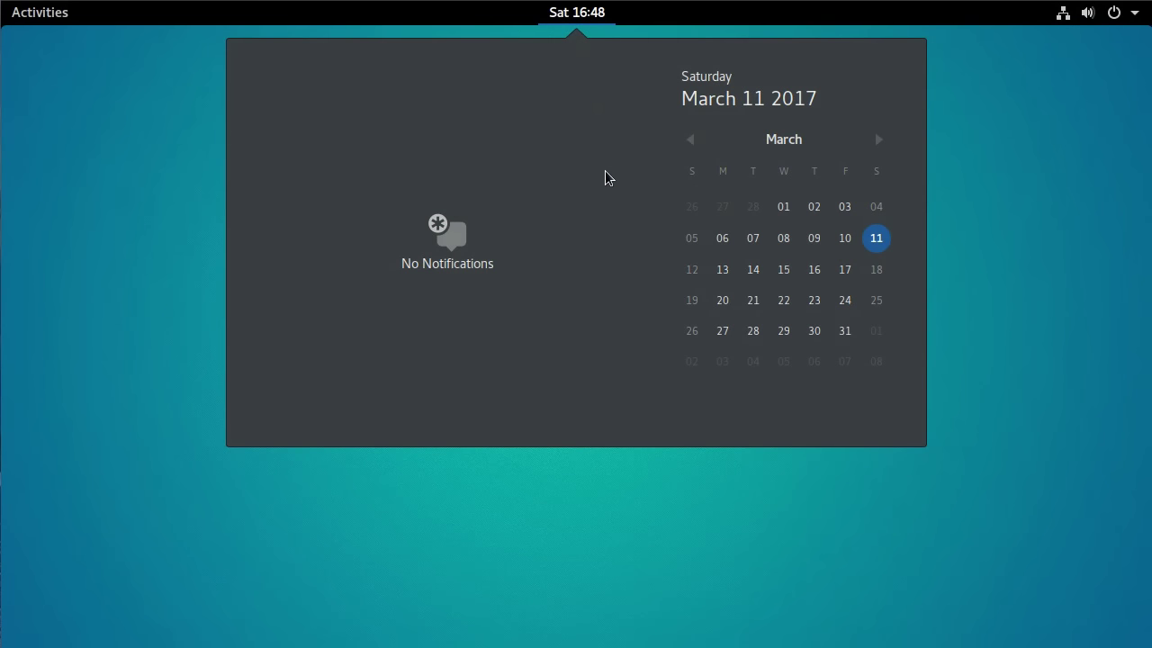
left_click(198, 272)
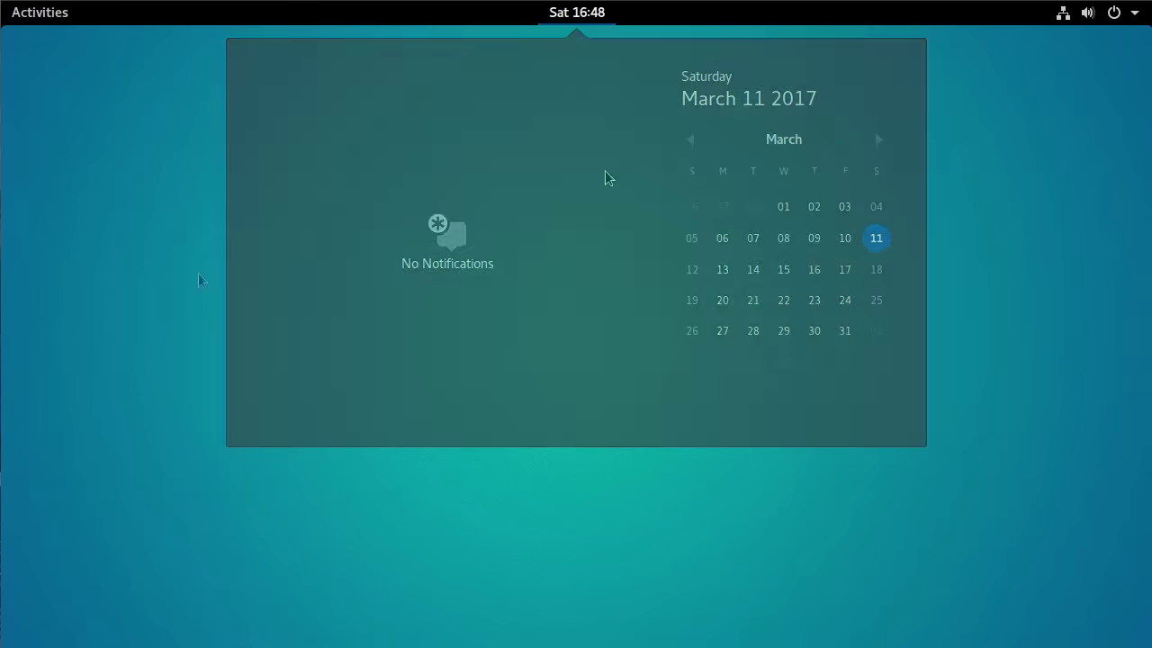
- Search the applications for "ged" and launch Text Editor
left_click(36, 18)
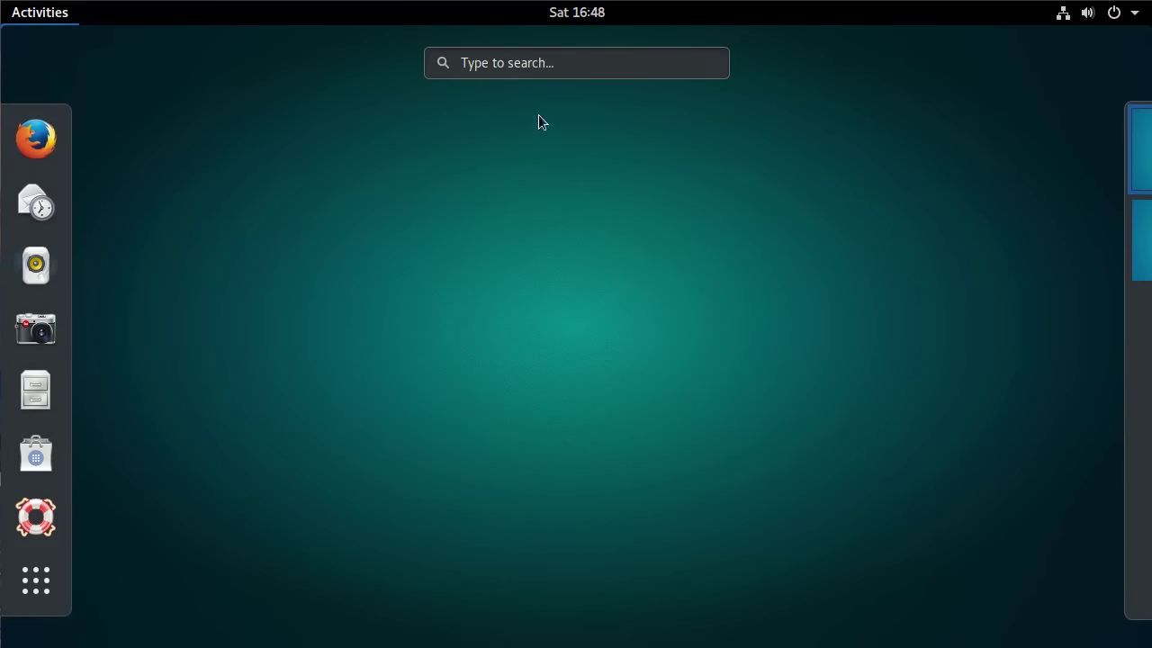
left_click(520, 63)
type("ge")
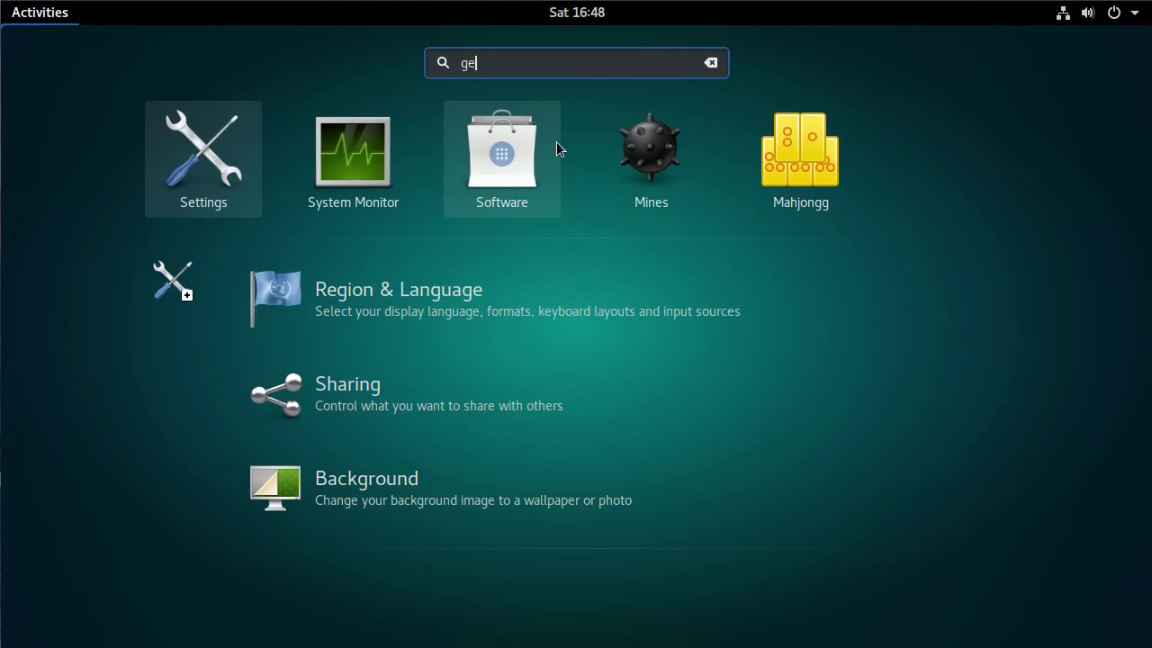
type("d")
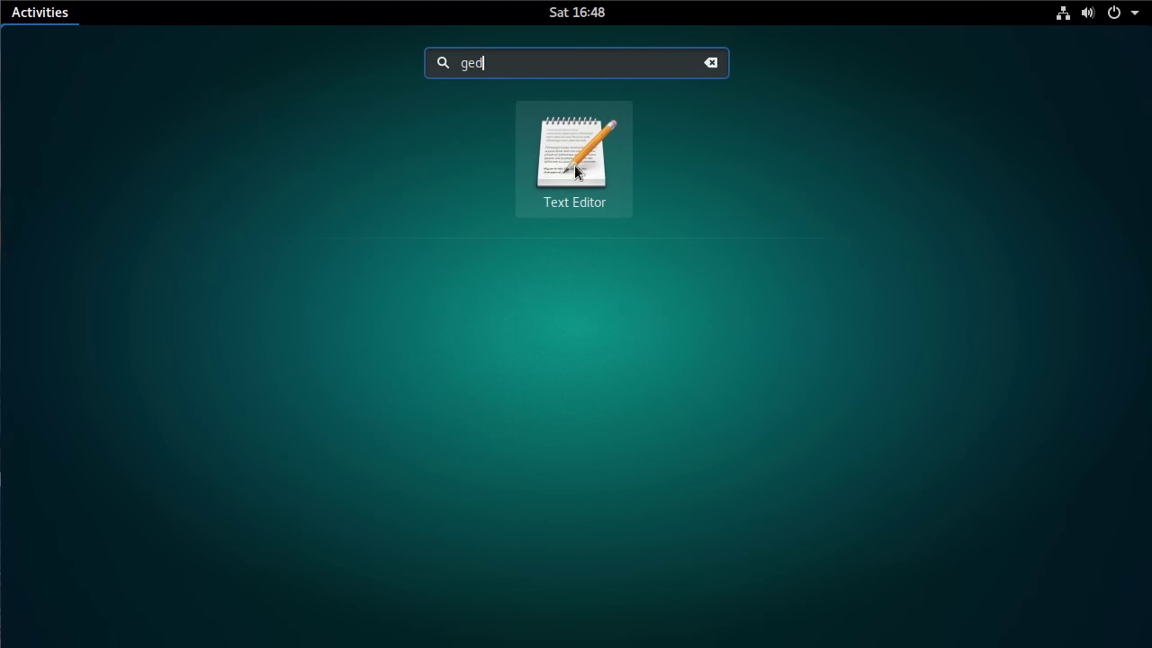
left_click(575, 165)
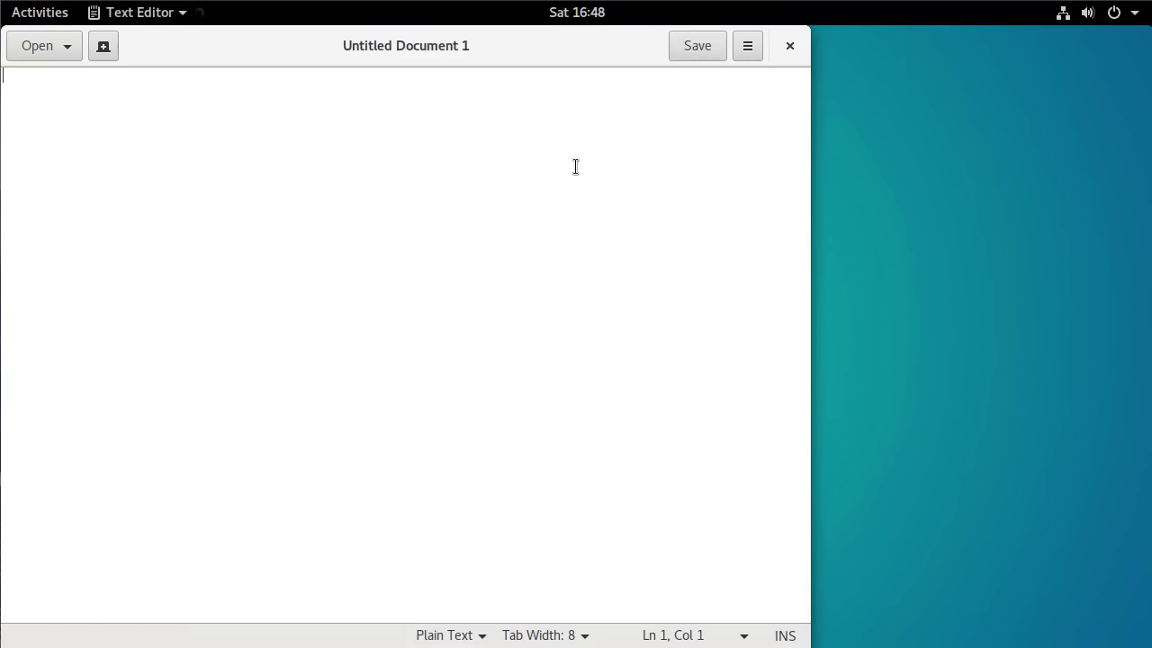
- Preview the Text Editor window in the Activities overview and close it from there
left_click(18, 14)
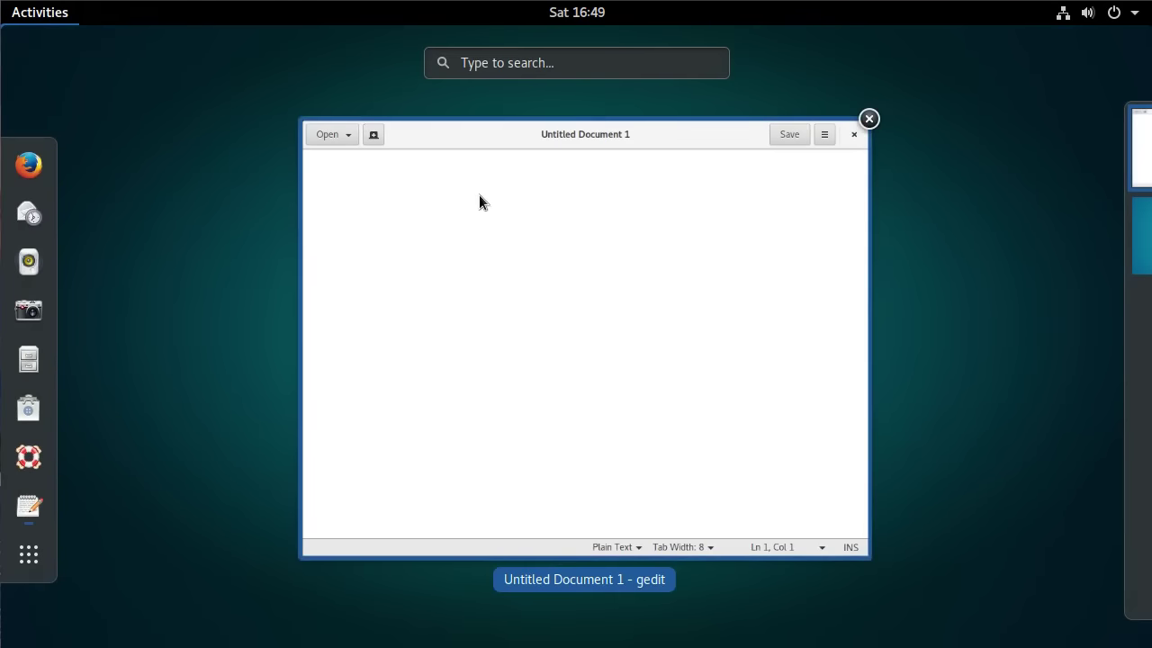
left_click(546, 189)
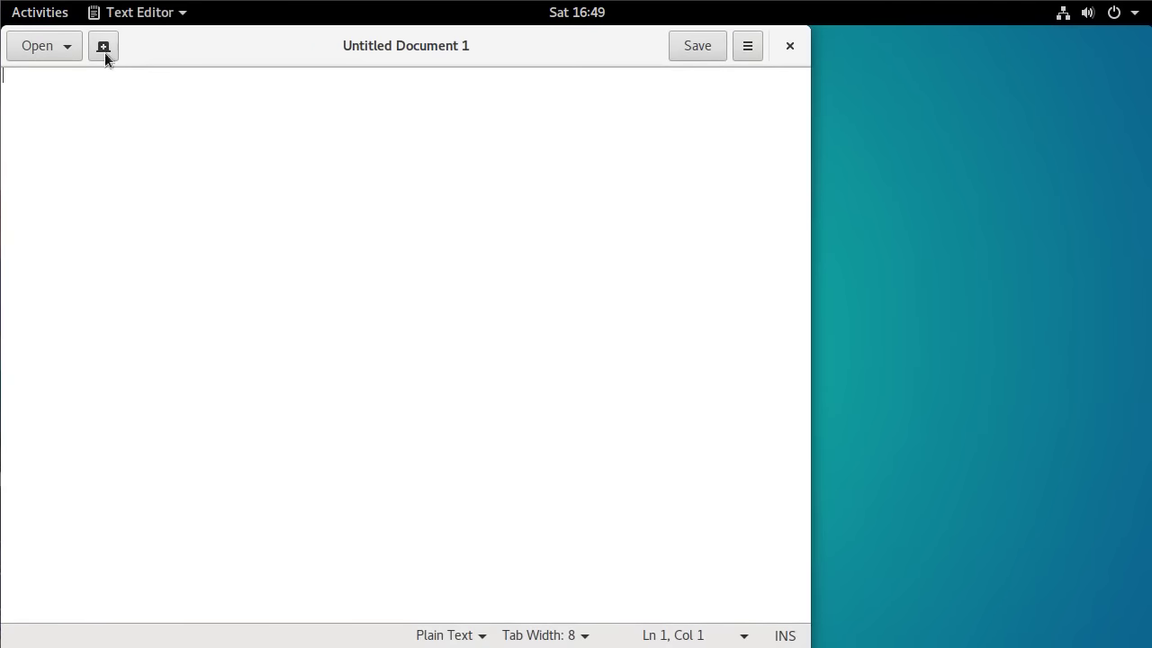
left_click(64, 19)
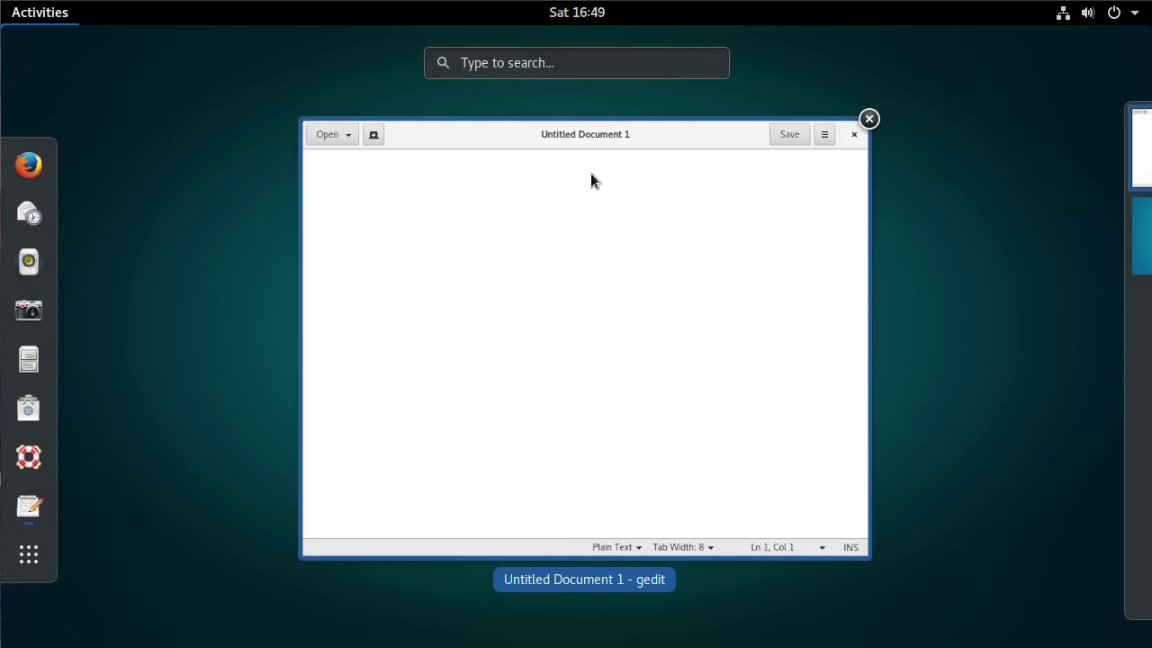
left_click(868, 120)
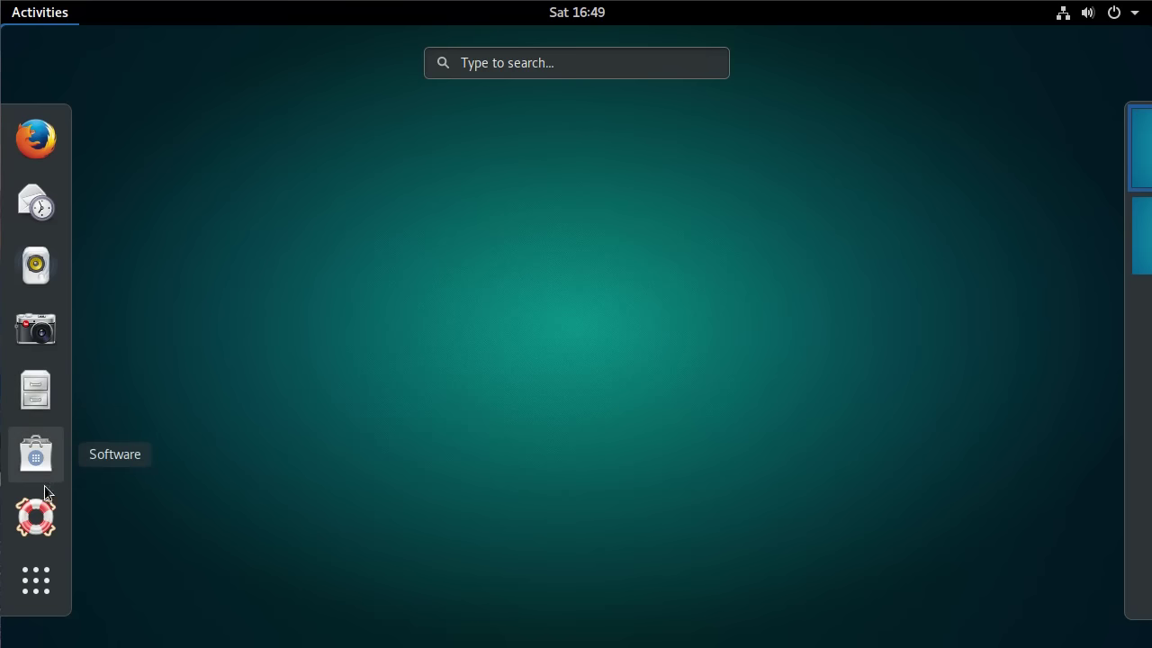
- Browse both pages of all installed applications and the Utilities folder, and check the workspace switcher with its second workspace
left_click(33, 580)
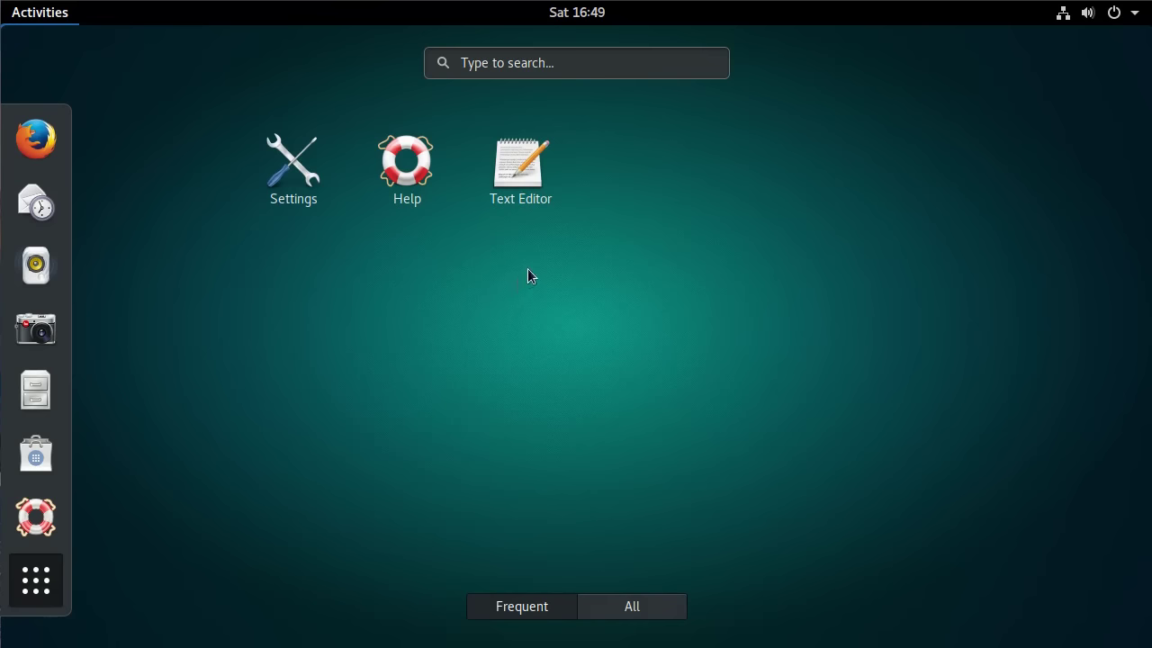
left_click(617, 611)
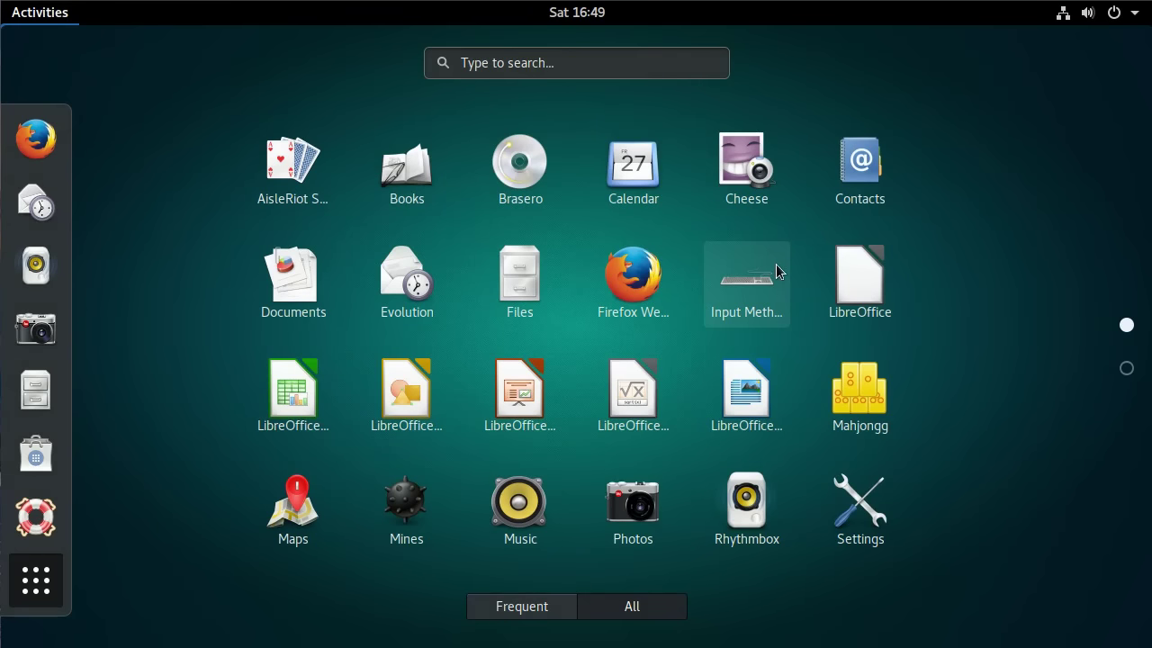
left_click(1126, 370)
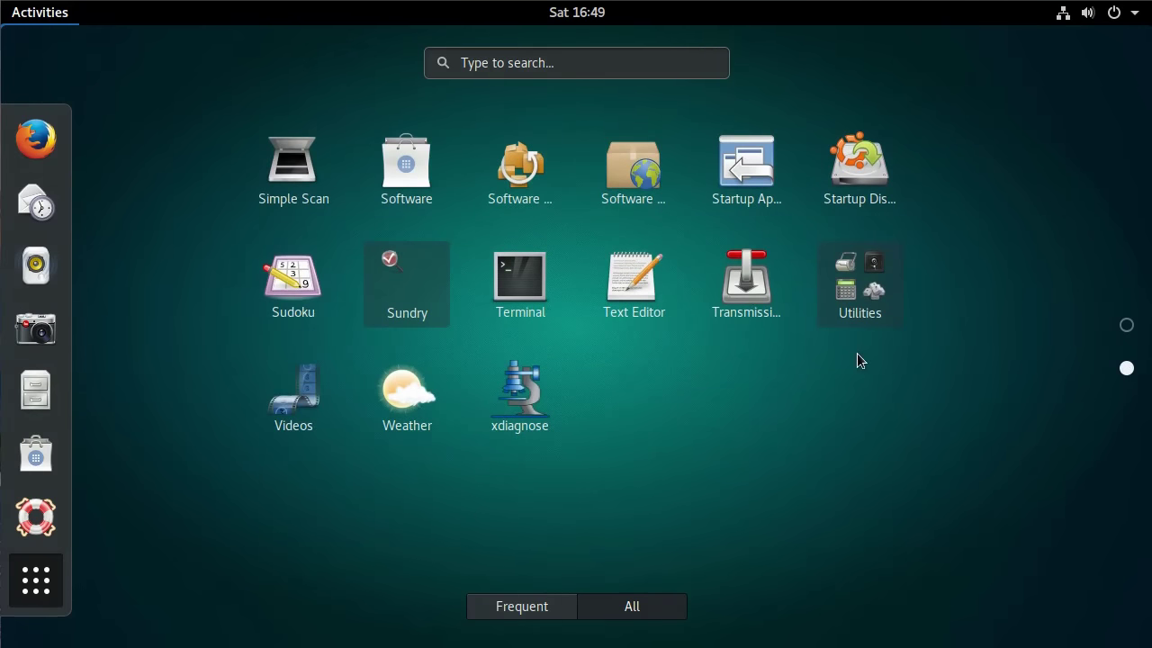
left_click(862, 284)
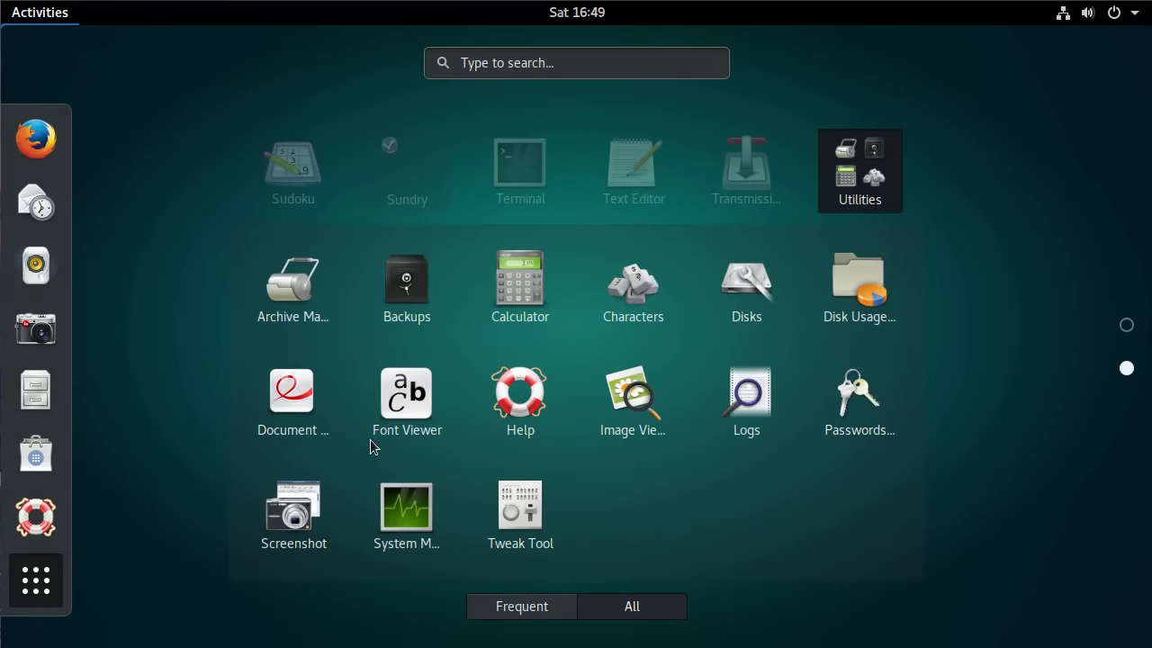
key("Escape")
mouse_move(1130, 312)
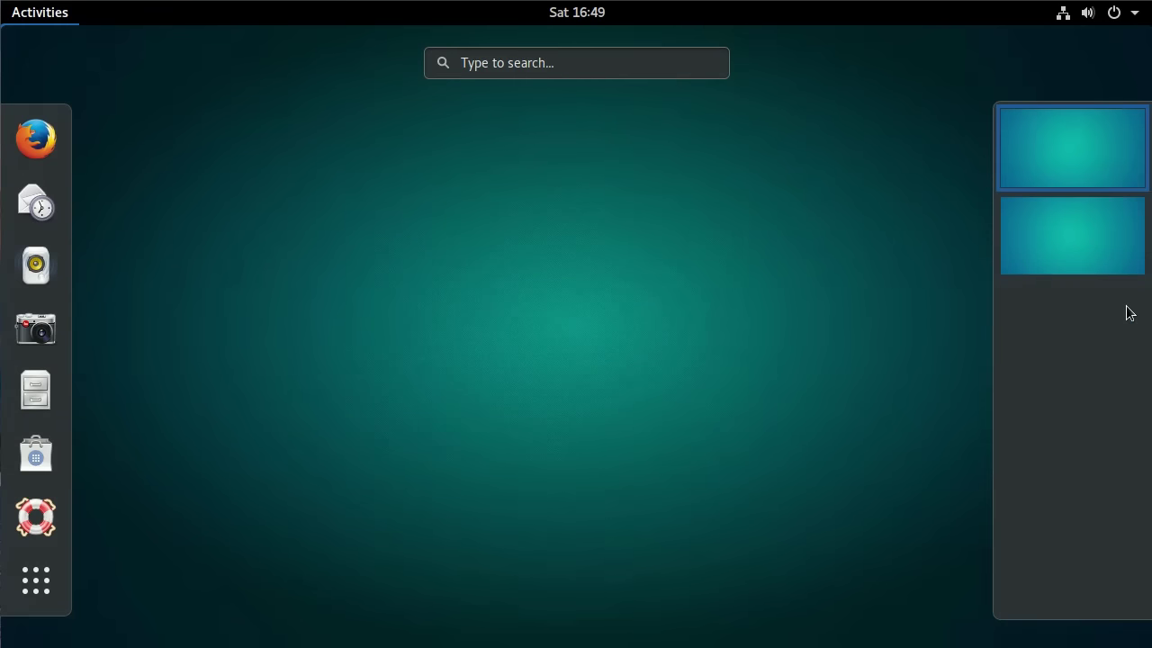
left_click(1083, 251)
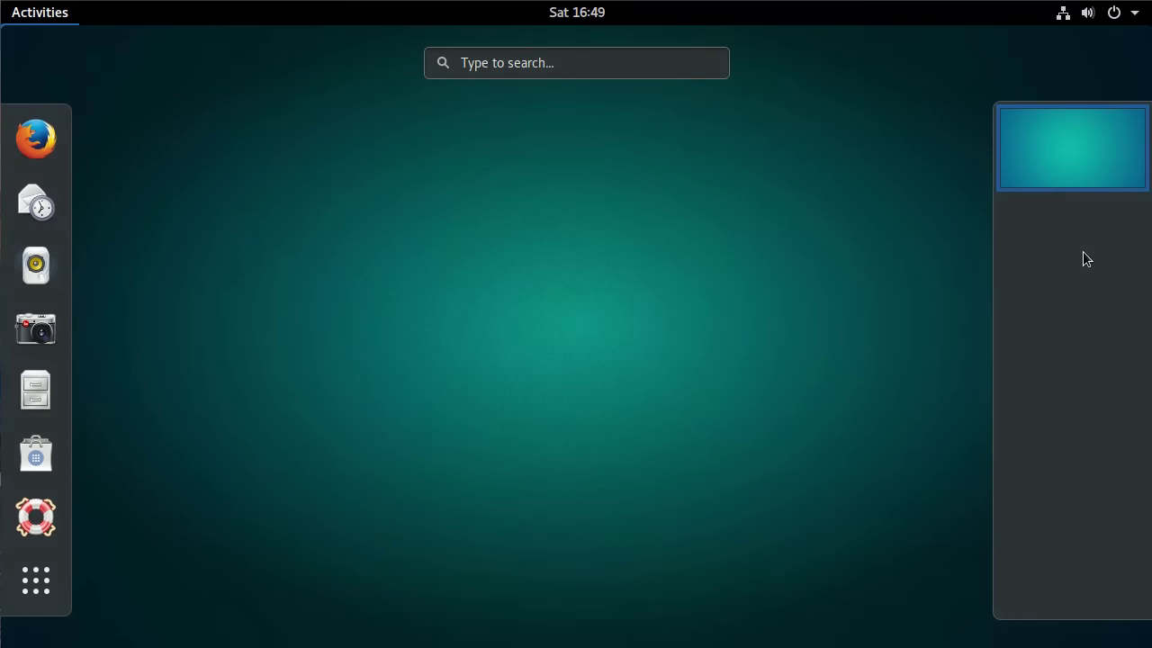
- Set the desktop background to the desert road wallpaper with white clouds in the system settings, and close the settings
left_click(1098, 21)
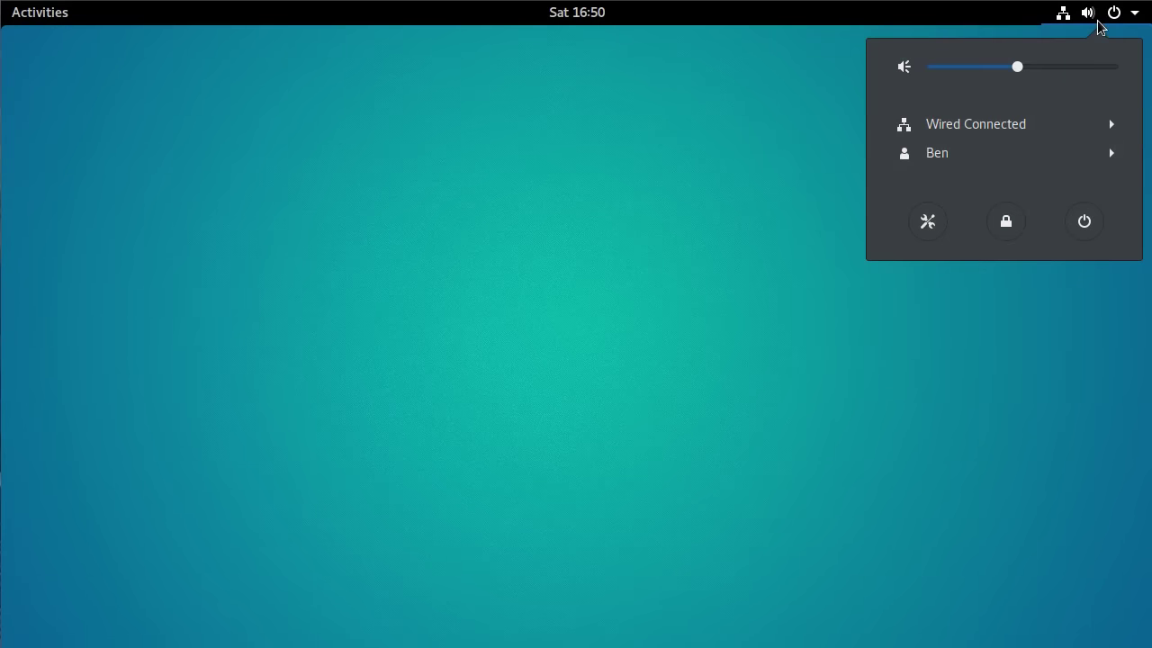
left_click(928, 221)
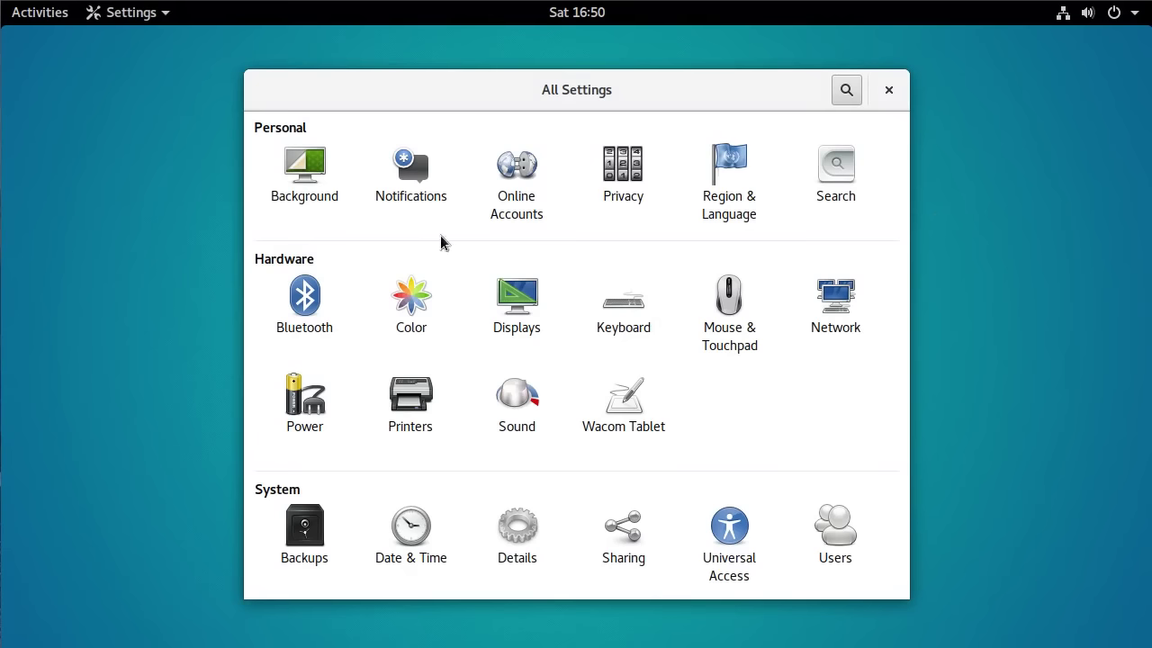
left_click(297, 200)
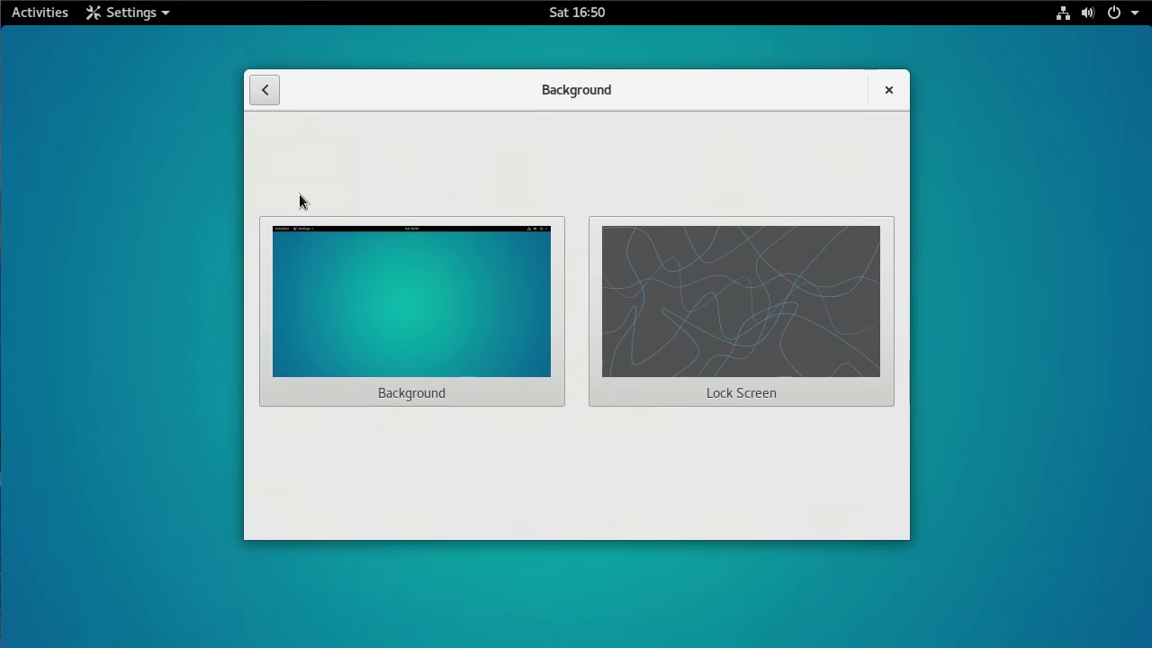
left_click(340, 259)
scroll(538, 333, "down", 8)
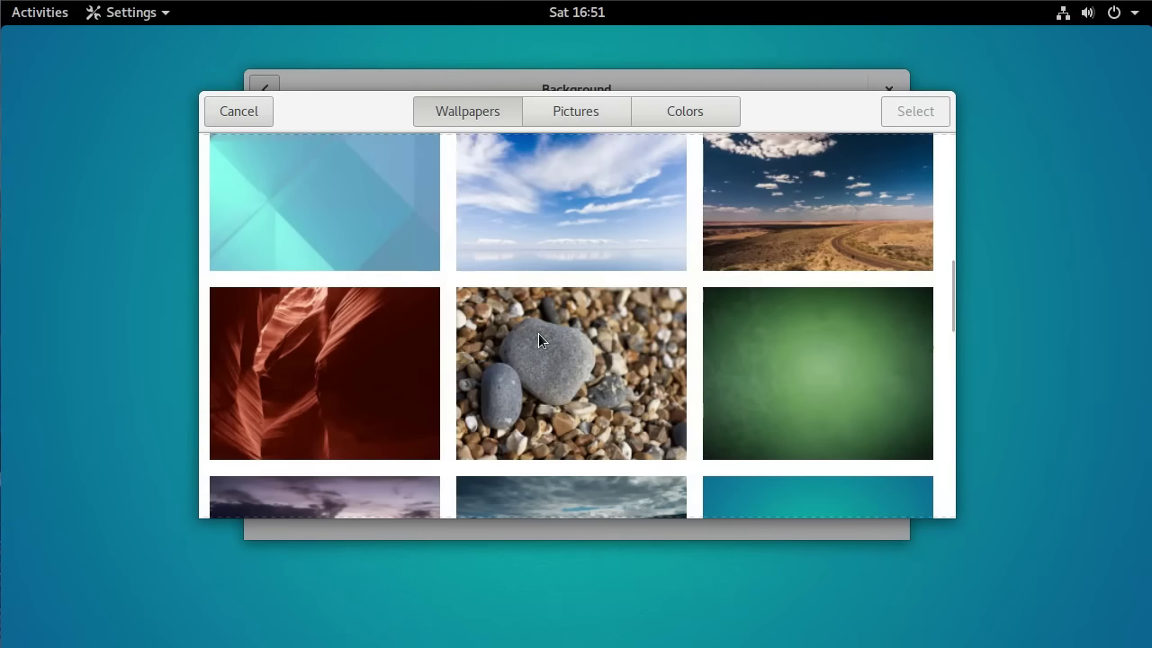
left_click(786, 232)
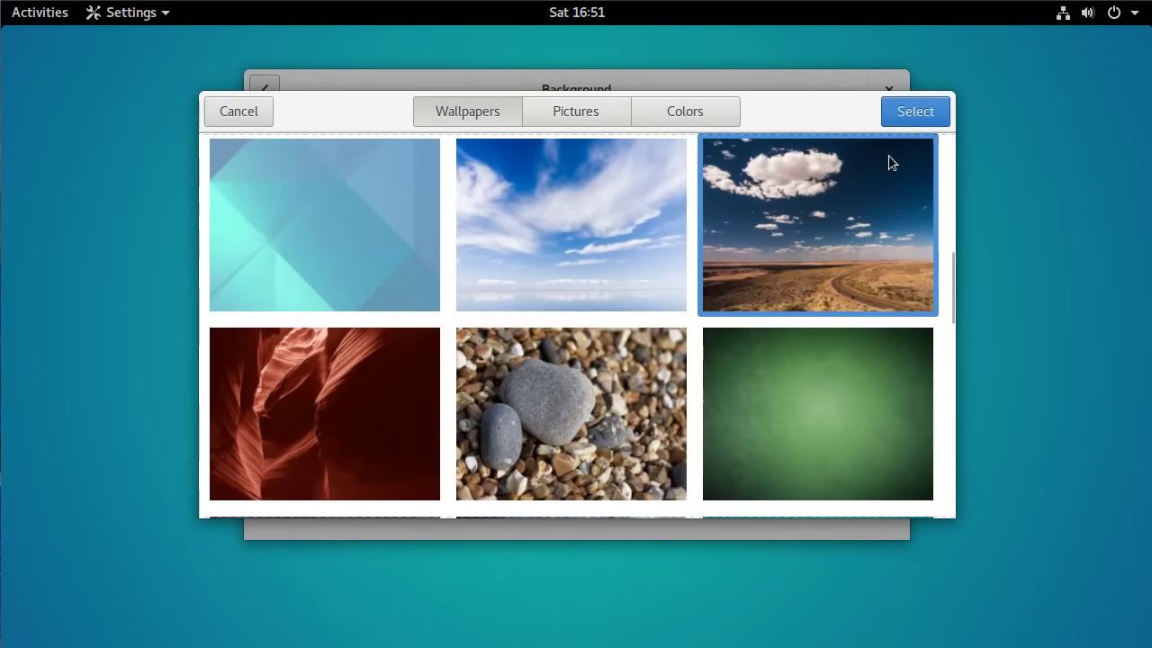
left_click(929, 110)
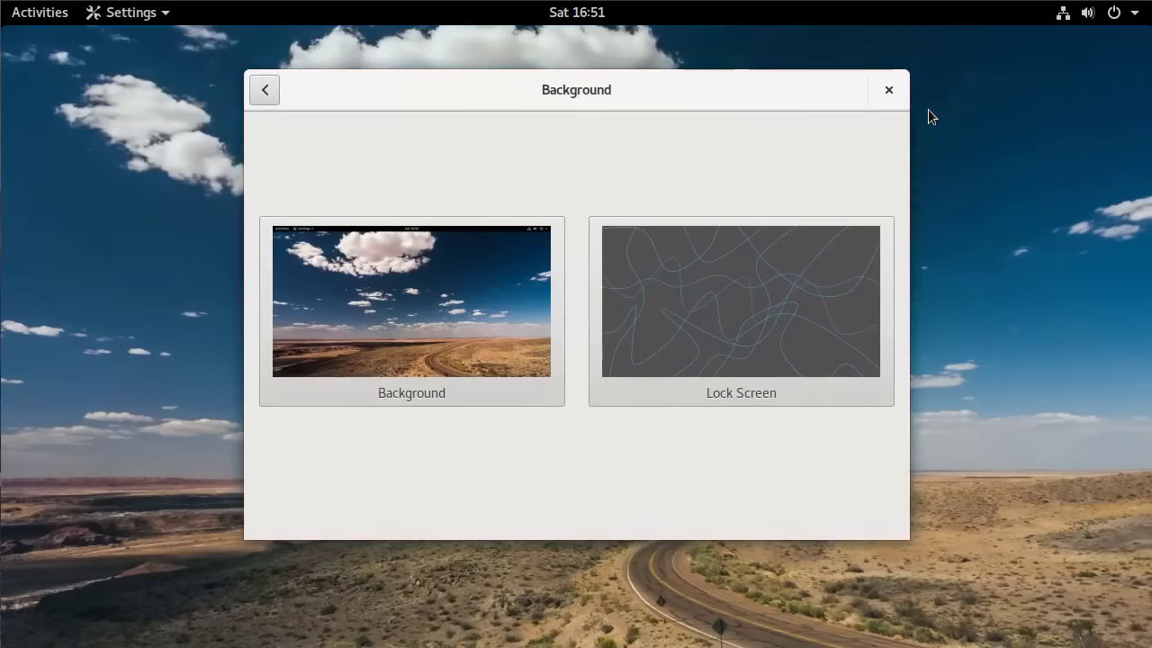
key("ctrl+q")
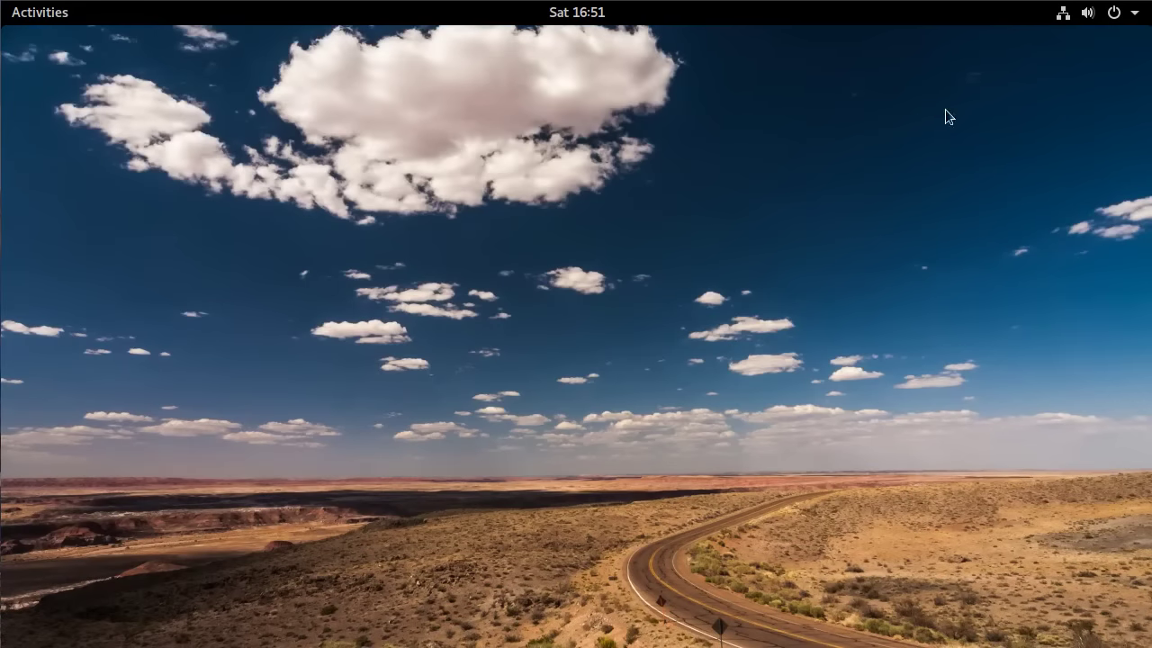
- Lock the screen and unlock the session with the account password
left_click(1098, 20)
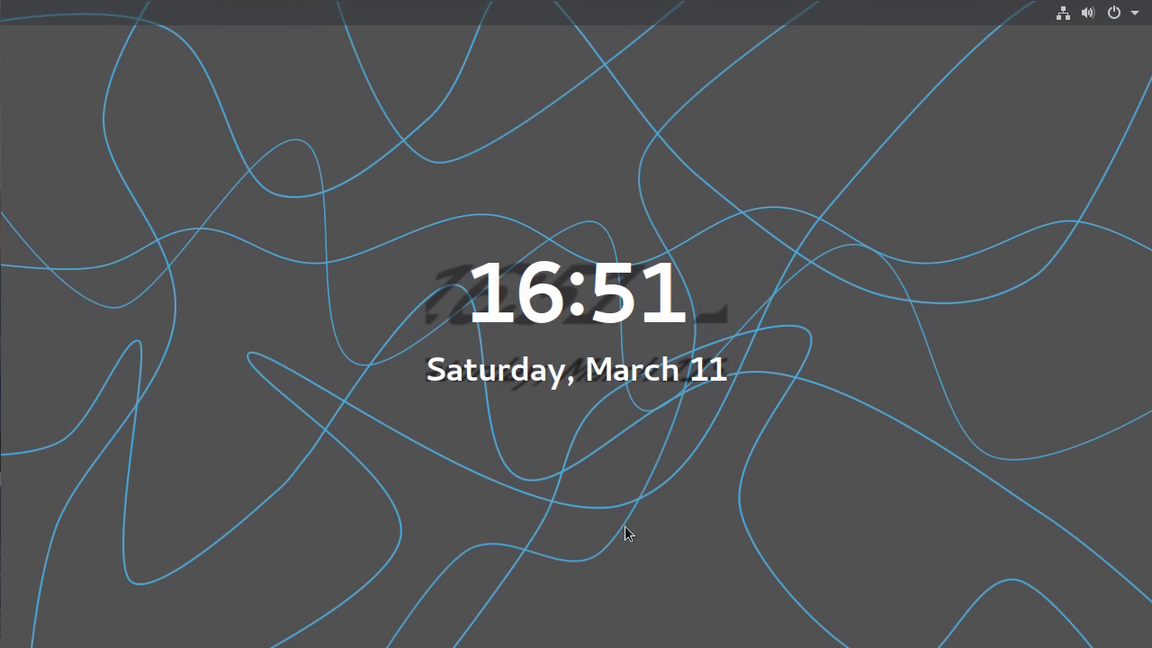
left_click_drag(630, 556, 627, 93)
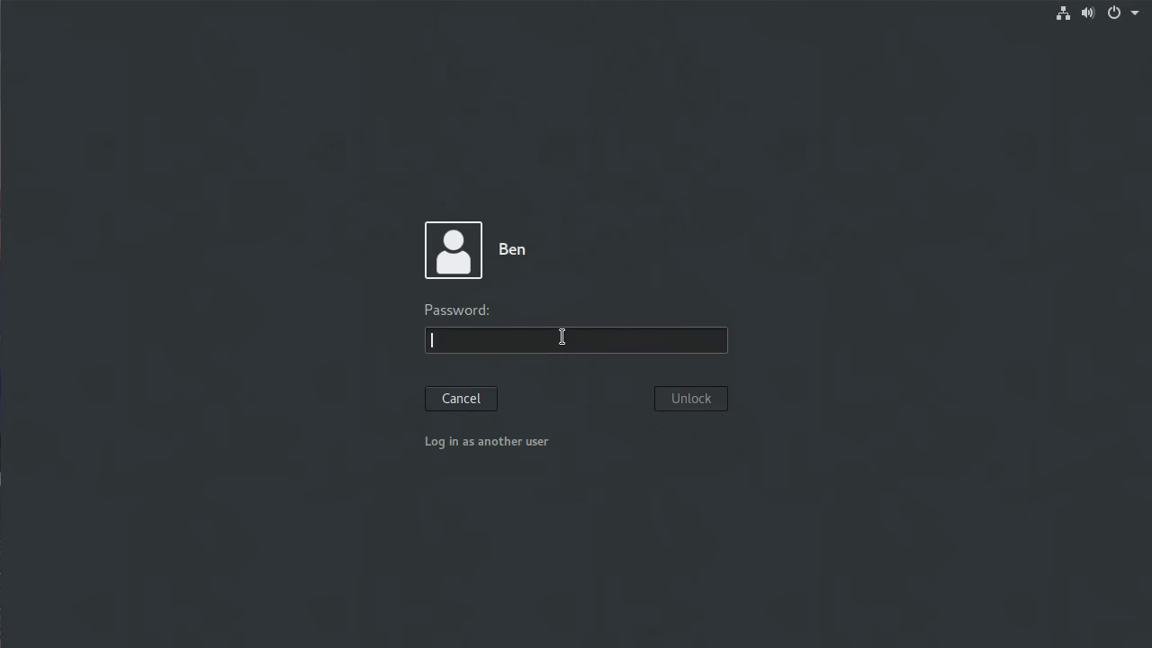
type("••••••••")
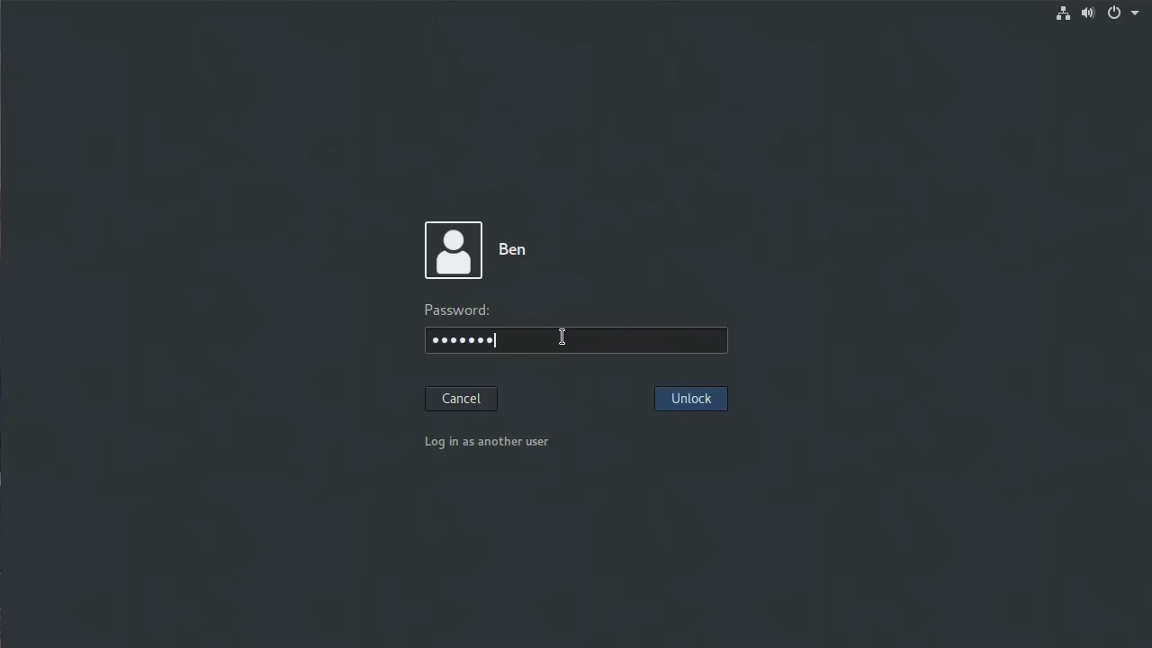
key("Return")
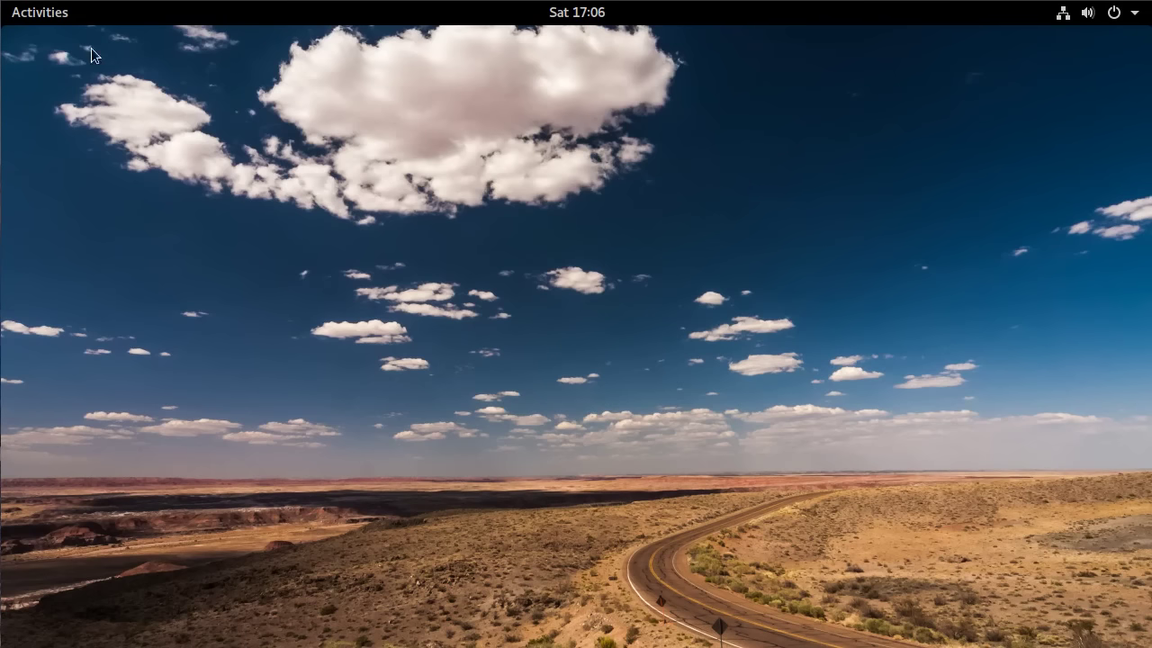
- Launch Firefox and go to the GNOME Shell Extensions website at extensions.gnome.org
left_click(55, 22)
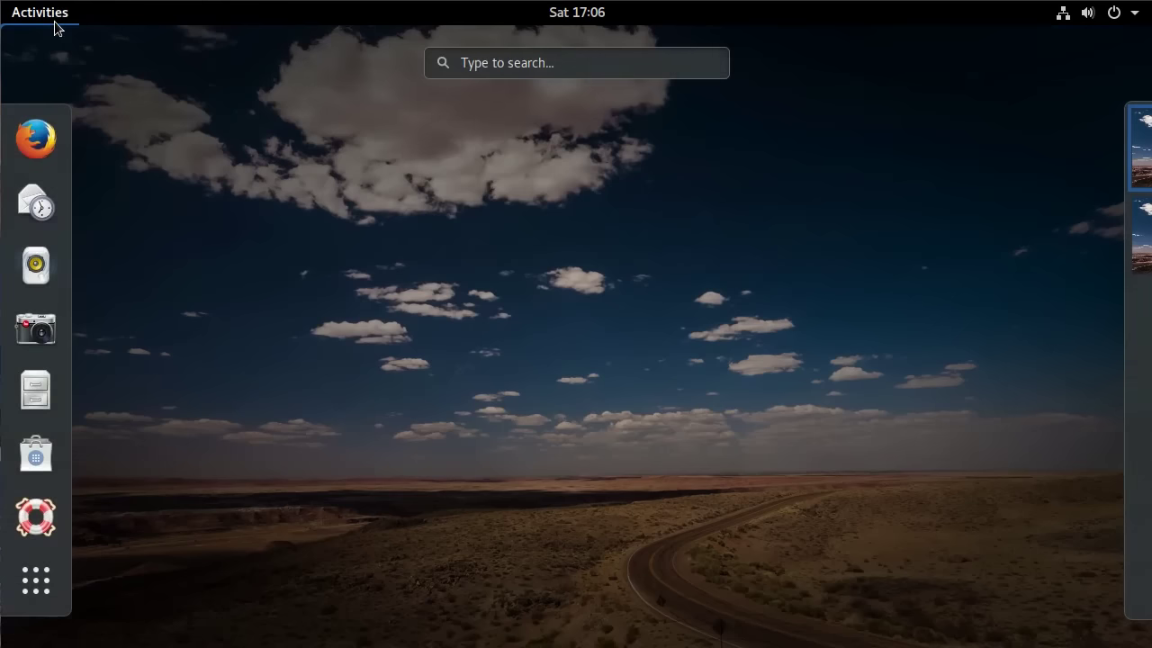
left_click(24, 135)
type("exten")
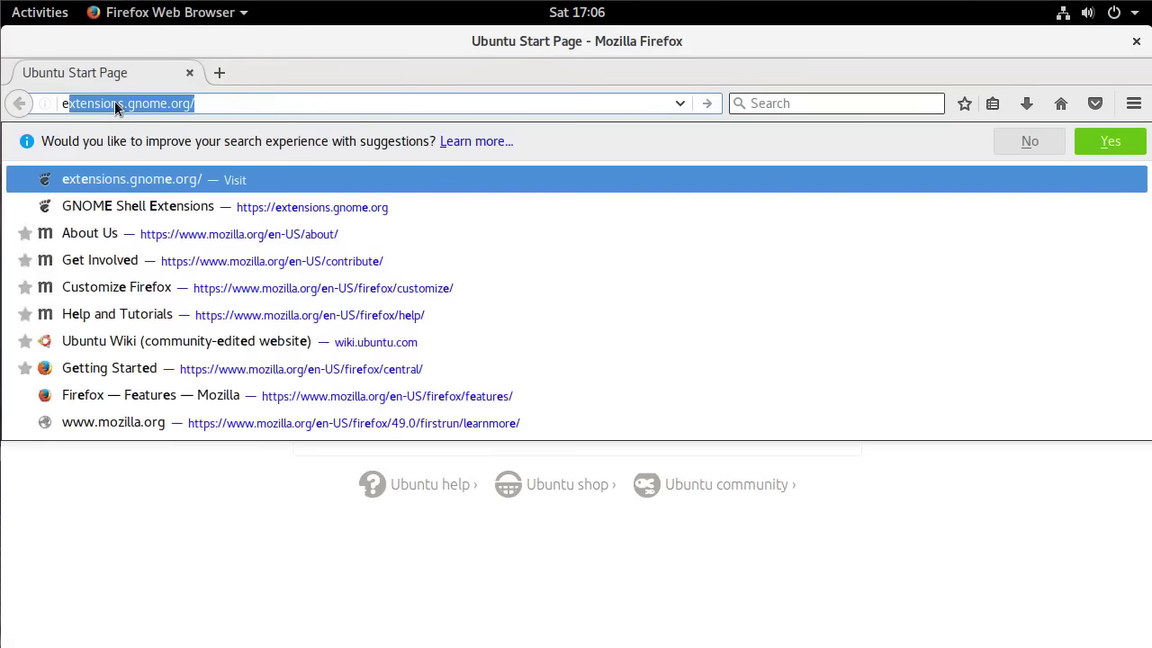
type("sions.gnome.org")
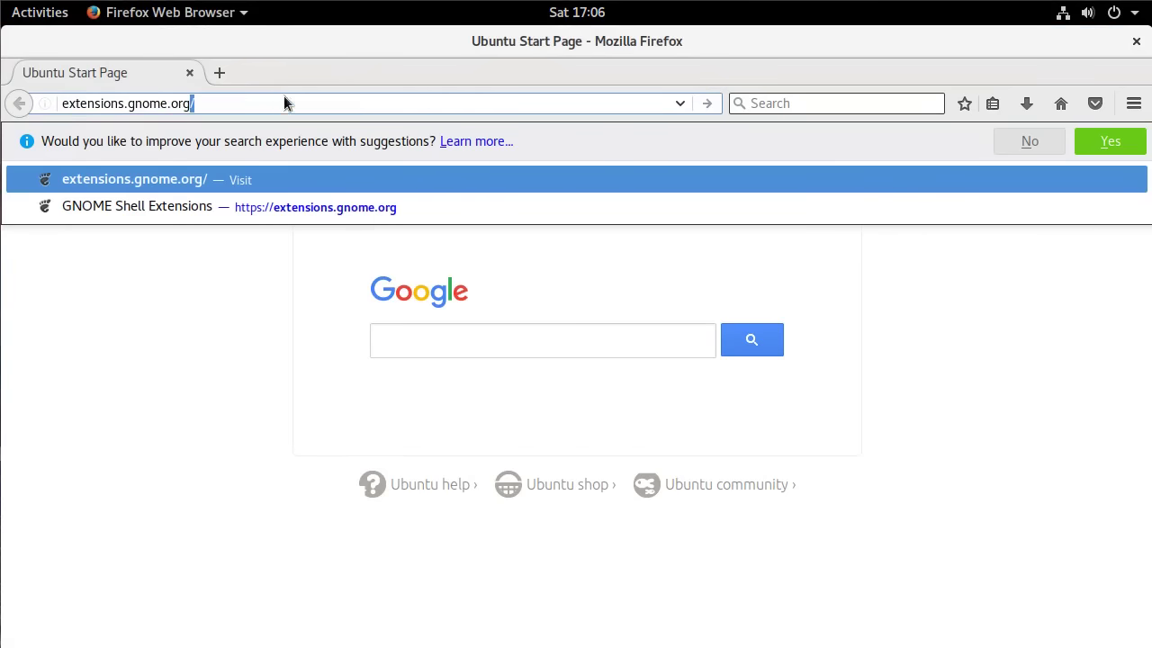
key("Return")
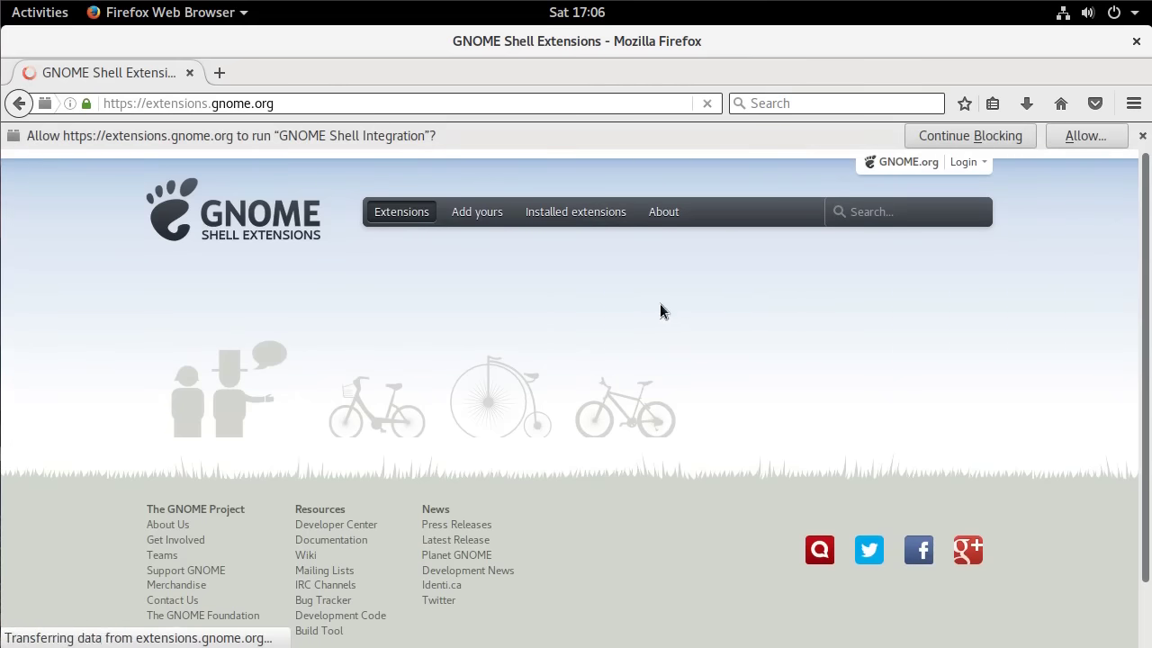
- Allow extensions.gnome.org to run the GNOME Shell Integration plugin with the choice remembered, and reload the page
left_click(1075, 138)
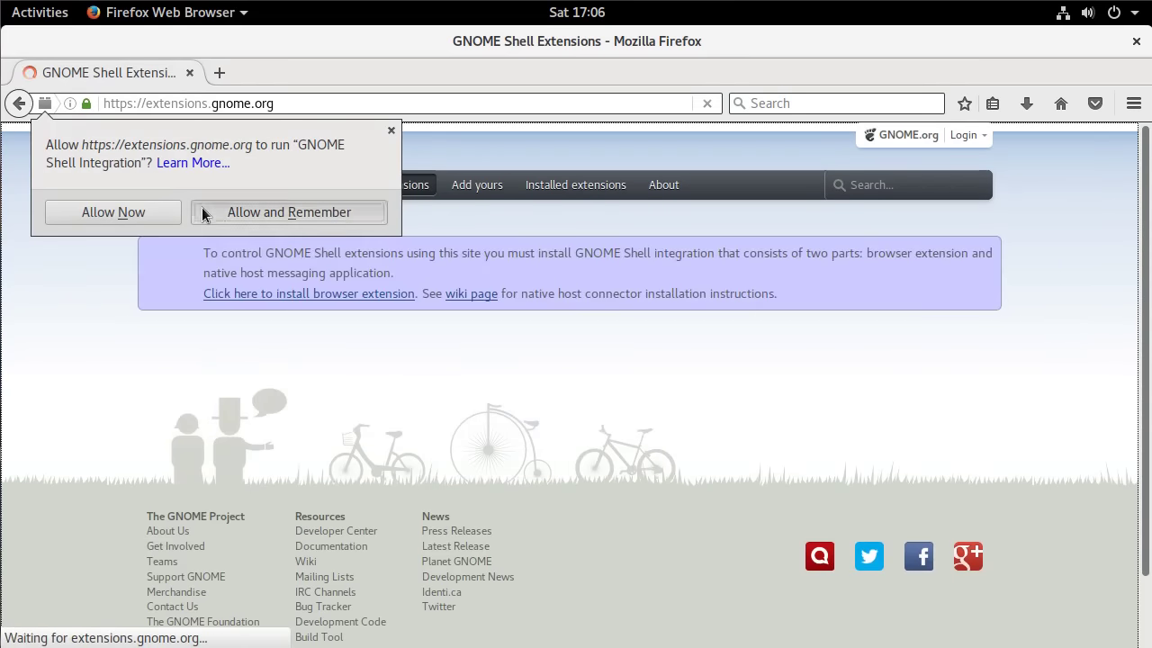
left_click(203, 211)
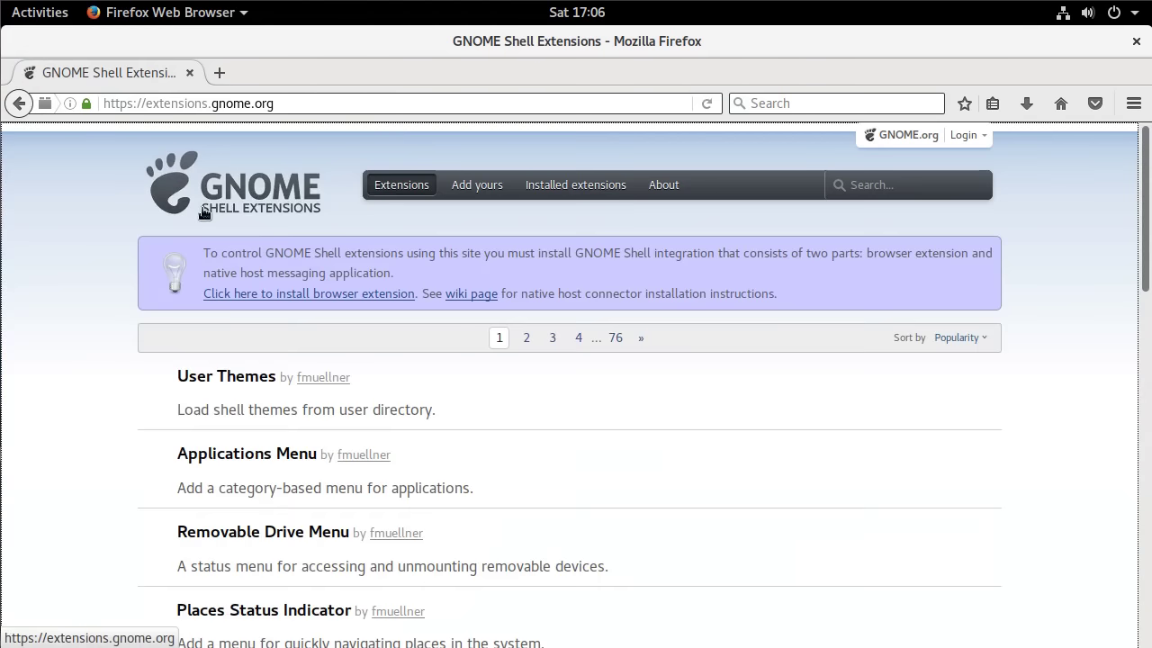
left_click(707, 102)
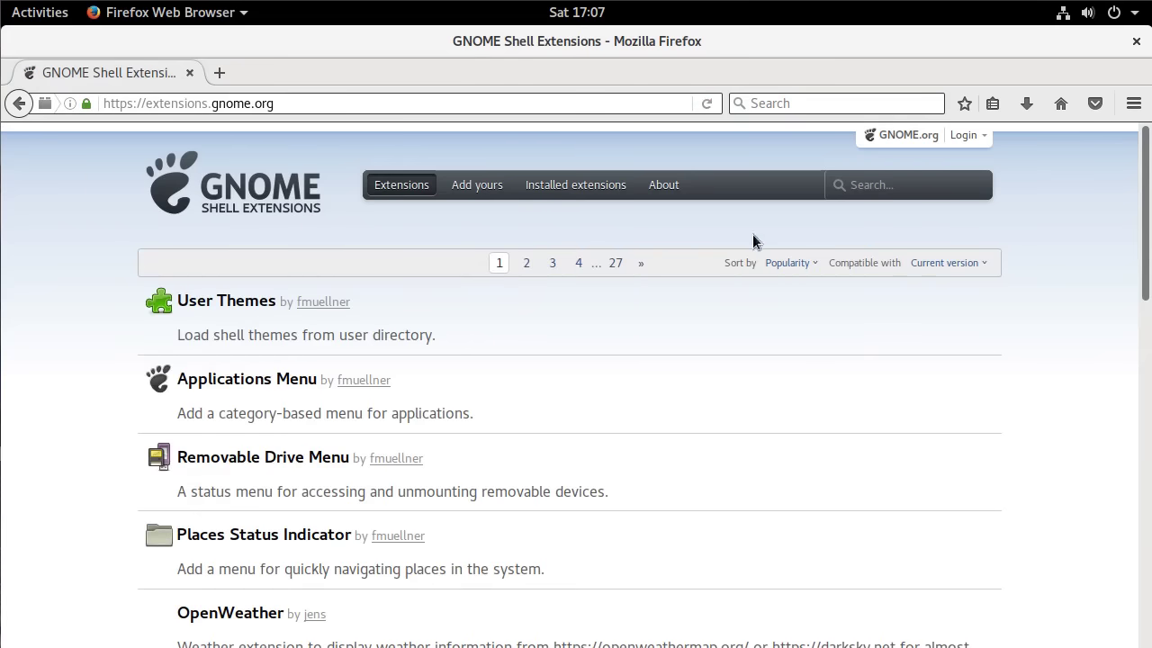
- Browse the list of extensions, open the Places Status Indicator page and switch that extension on
scroll(680, 404, "down", 3)
scroll(674, 402, "down", 3)
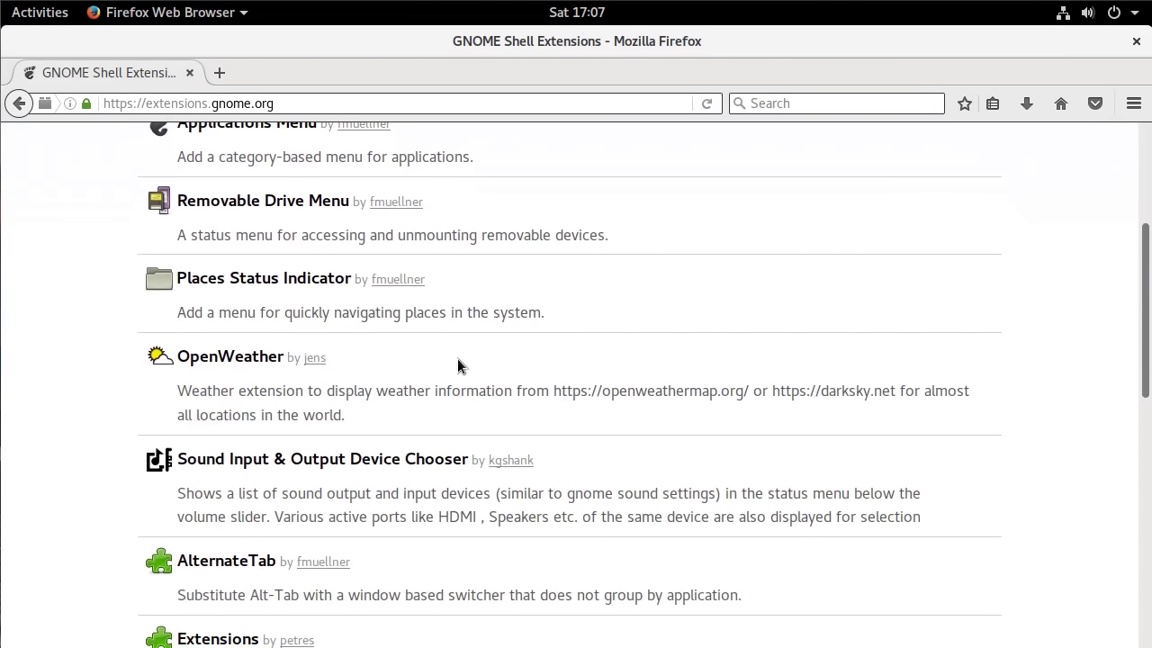
scroll(458, 360, "down", 10)
scroll(486, 378, "up", 15)
scroll(405, 396, "down", 3)
left_click(258, 432)
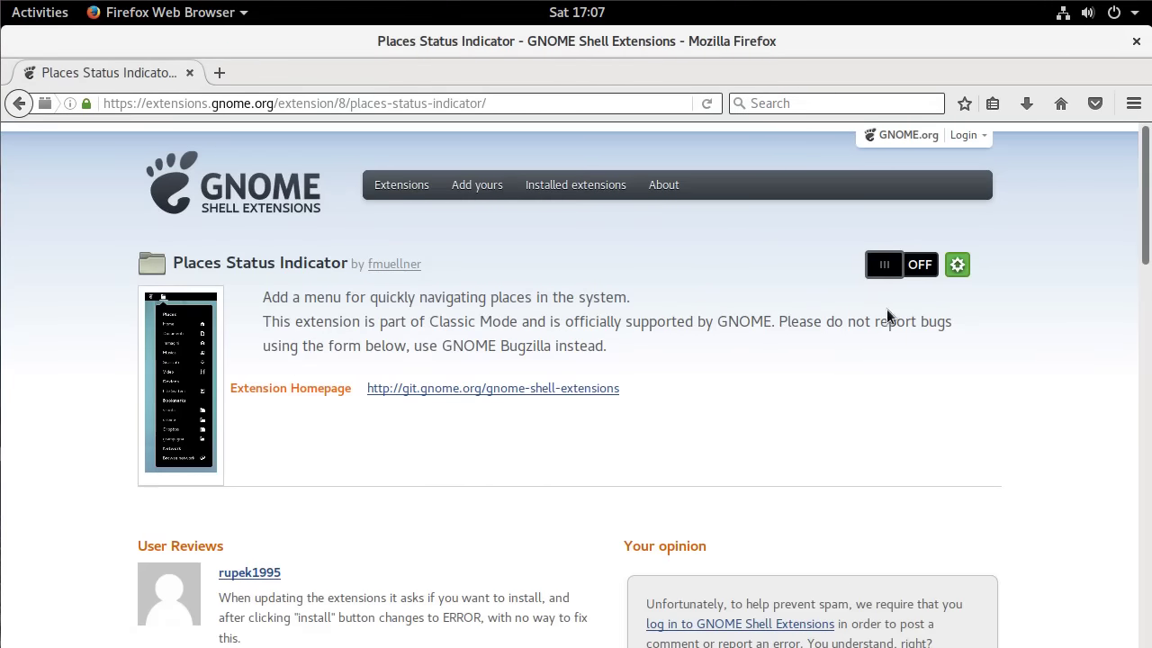
left_click(909, 261)
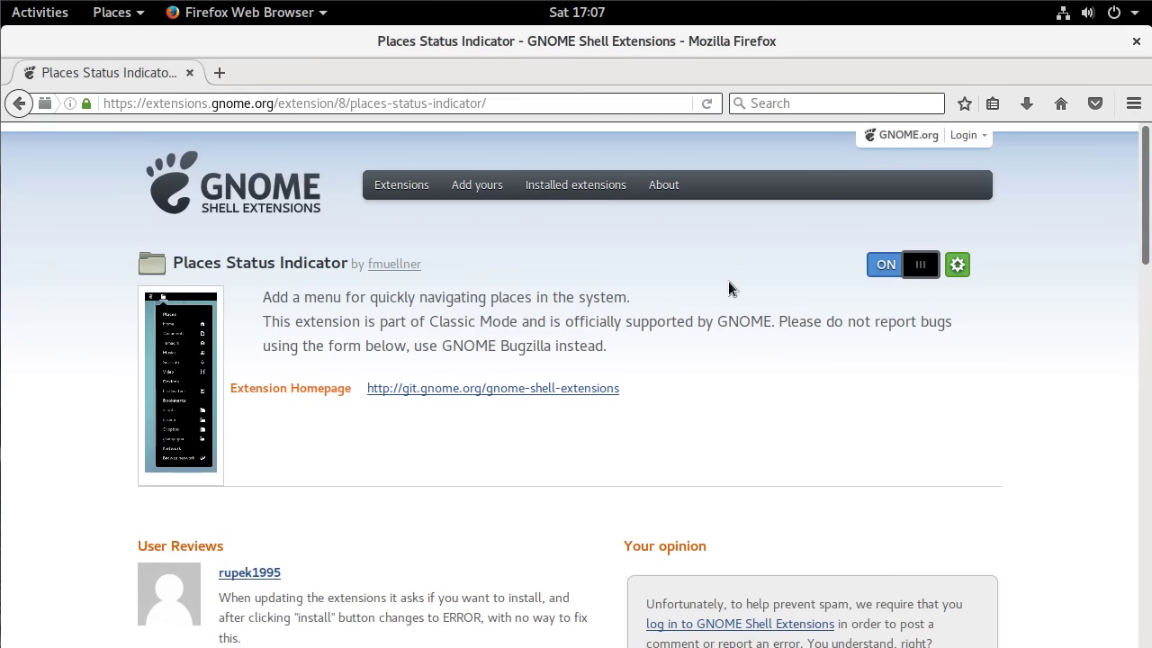
- Check the locations offered by the new Places menu, and switch the Places Status Indicator extension off
left_click(120, 16)
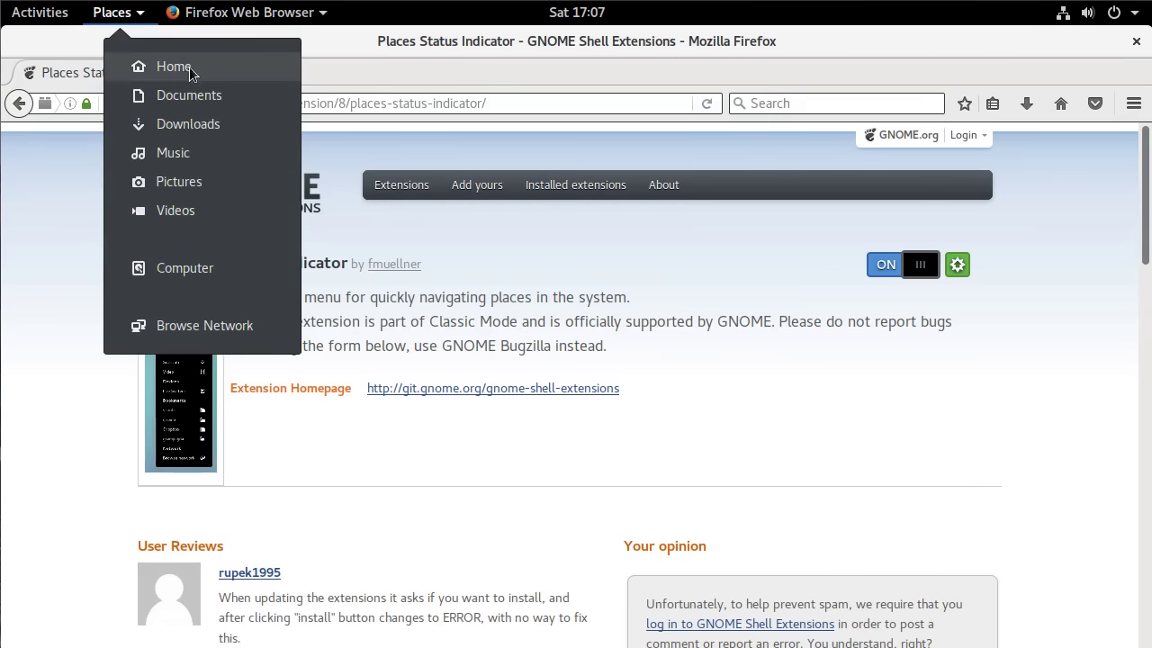
left_click(731, 258)
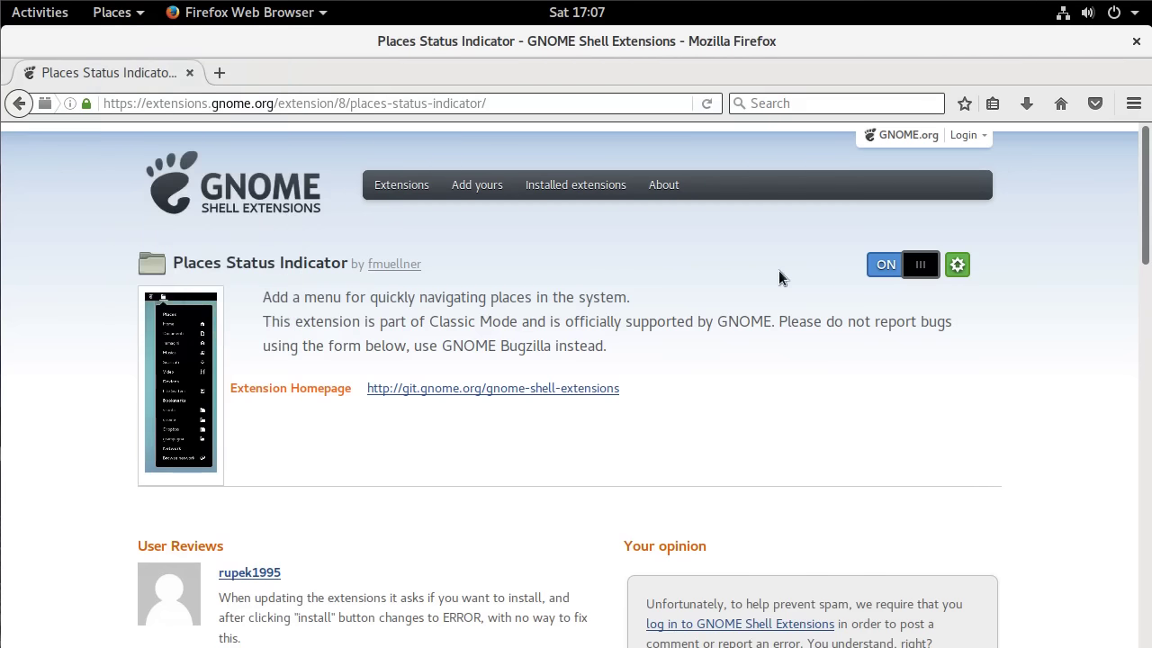
left_click(885, 270)
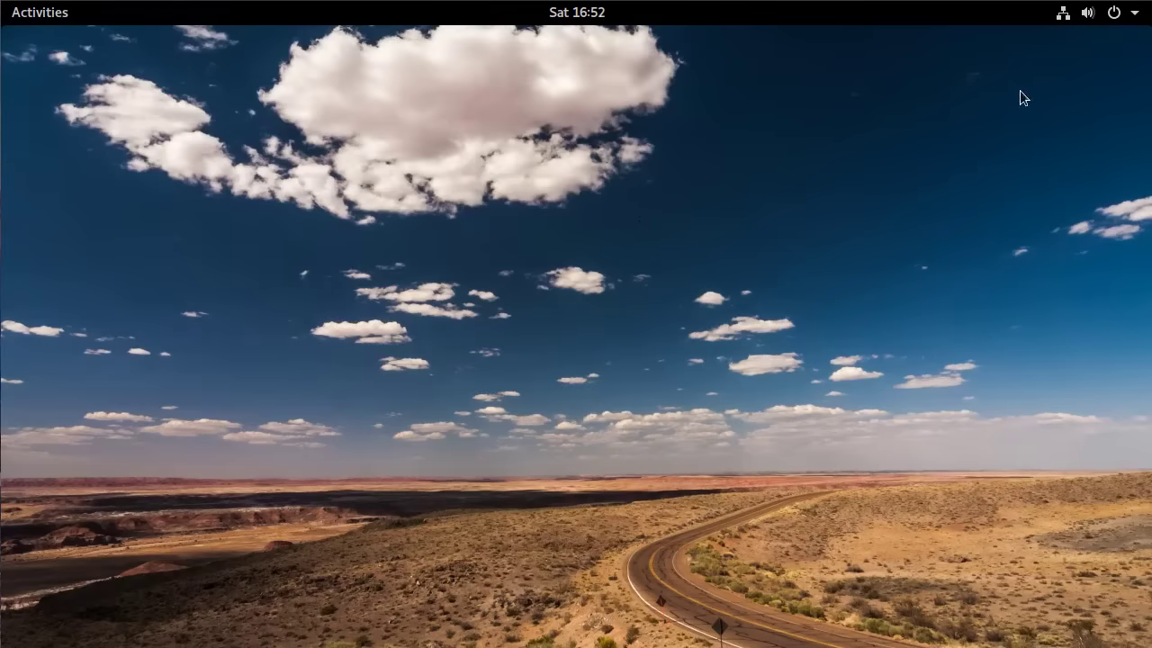
- Bring up the Power Off dialog of the system
left_click(1089, 14)
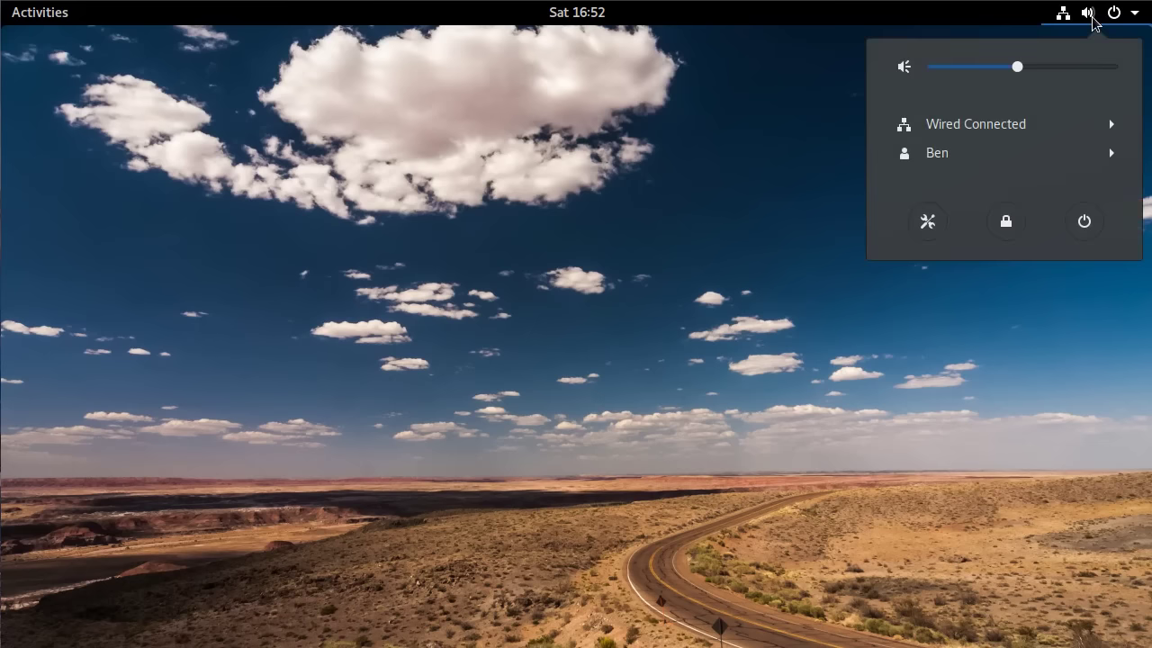
left_click(1086, 220)
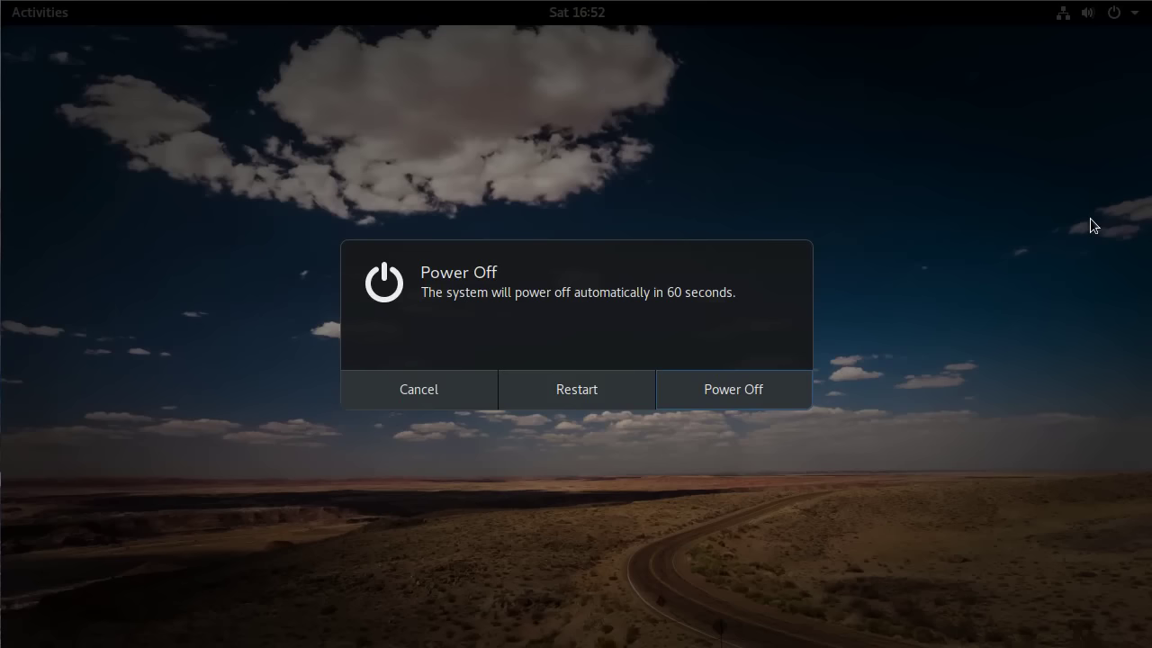